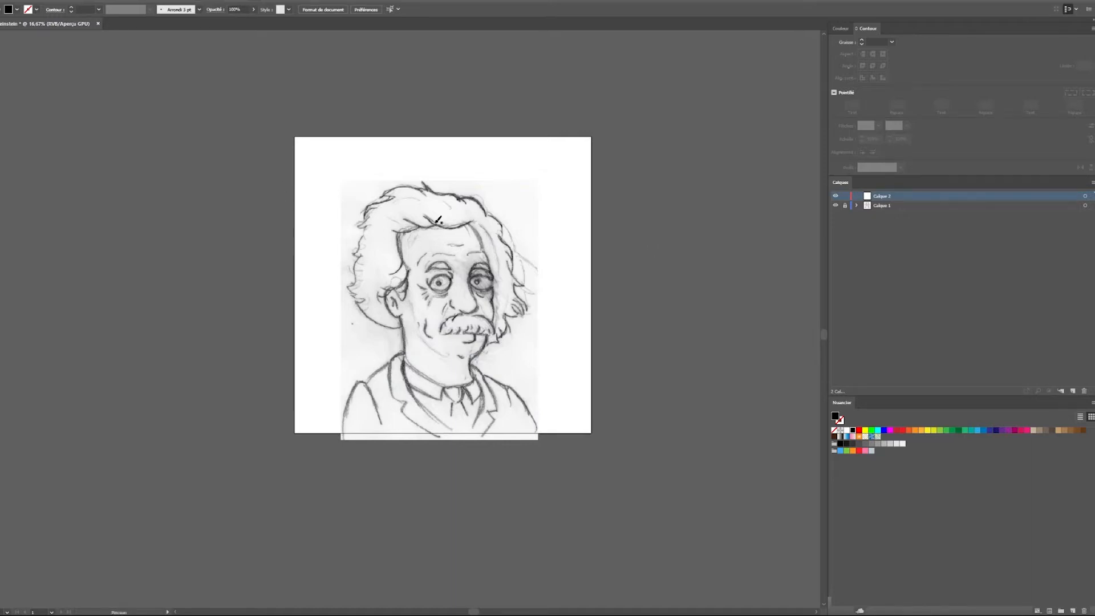
# - Trace the sketch's outer hair outline and the hairline beside the forehead with a black round brush
pyautogui.scroll(1, 454, 235)
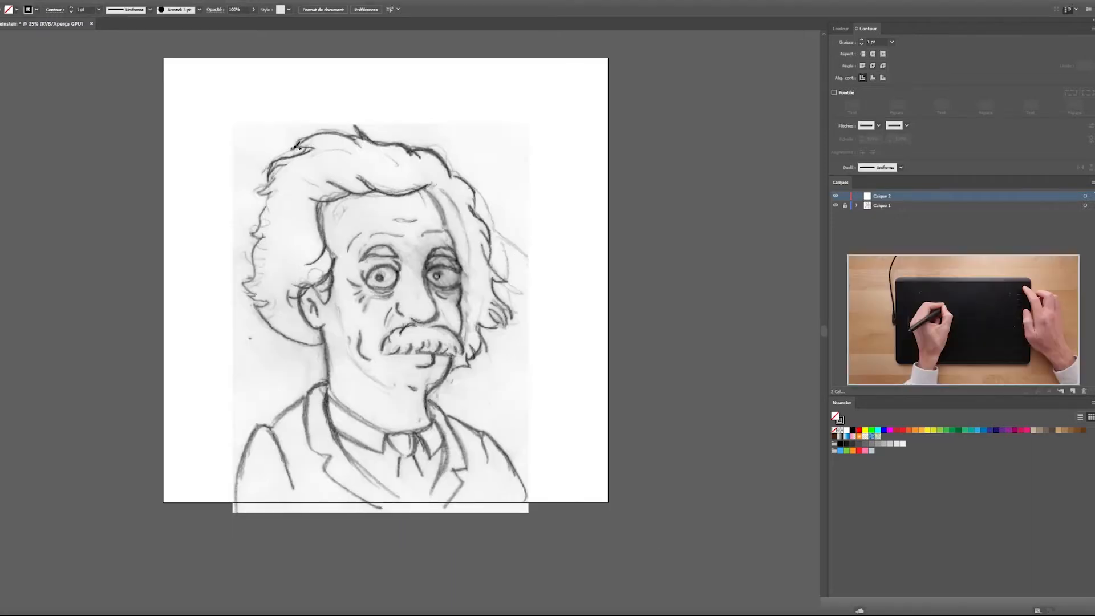
pyautogui.moveTo(294, 149)
pyautogui.mouseDown()
pyautogui.moveTo(322, 127)
pyautogui.moveTo(357, 137)
pyautogui.moveTo(355, 125)
pyautogui.moveTo(440, 152)
pyautogui.moveTo(492, 233)
pyautogui.moveTo(489, 261)
pyautogui.mouseUp()
pyautogui.moveTo(489, 262); pyautogui.dragTo(366, 149)
pyautogui.moveTo(360, 132); pyautogui.dragTo(385, 168)
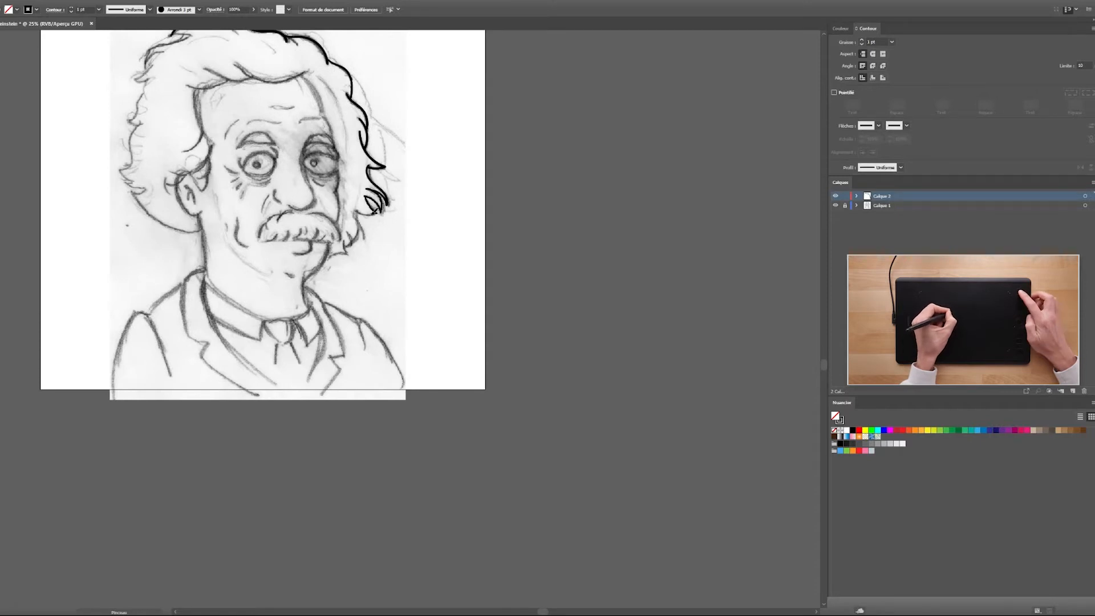
pyautogui.moveTo(300, 73); pyautogui.dragTo(326, 116)
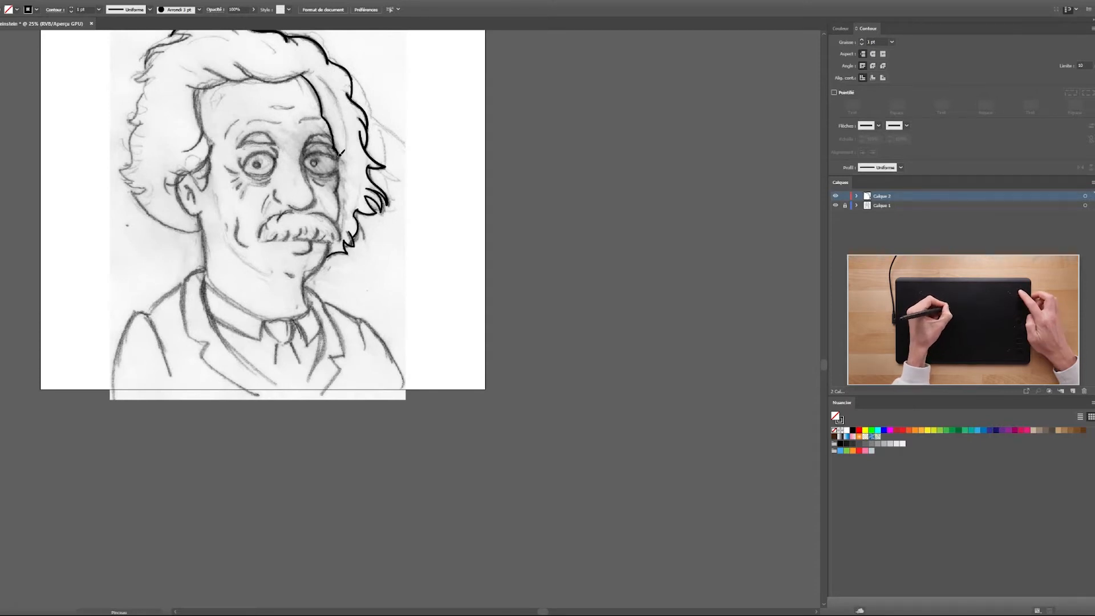
pyautogui.moveTo(339, 157); pyautogui.dragTo(340, 173)
# - Trace the facial features and the jaw and neck lines over the sketch in black
pyautogui.scroll(3, 332, 170)
pyautogui.moveTo(255, 151)
pyautogui.mouseDown()
pyautogui.moveTo(268, 134)
pyautogui.moveTo(349, 148)
pyautogui.moveTo(351, 179)
pyautogui.mouseUp()
pyautogui.moveTo(351, 179); pyautogui.dragTo(344, 317)
pyautogui.moveTo(268, 287)
pyautogui.mouseDown()
pyautogui.moveTo(317, 310)
pyautogui.moveTo(353, 365)
pyautogui.moveTo(336, 374)
pyautogui.mouseUp()
pyautogui.moveTo(249, 289)
pyautogui.mouseDown()
pyautogui.moveTo(209, 359)
pyautogui.moveTo(306, 329)
pyautogui.mouseUp()
pyautogui.moveTo(260, 182); pyautogui.dragTo(216, 267)
pyautogui.moveTo(278, 365); pyautogui.dragTo(229, 395)
pyautogui.moveTo(255, 149); pyautogui.dragTo(334, 91)
pyautogui.moveTo(97, 165); pyautogui.dragTo(183, 143)
# - Trace the shirt collar, tie, jacket lapels and shoulders over the sketch in black
pyautogui.moveTo(215, 354); pyautogui.dragTo(367, 464)
pyautogui.moveTo(209, 402); pyautogui.dragTo(358, 523)
pyautogui.moveTo(459, 217); pyautogui.dragTo(402, 394)
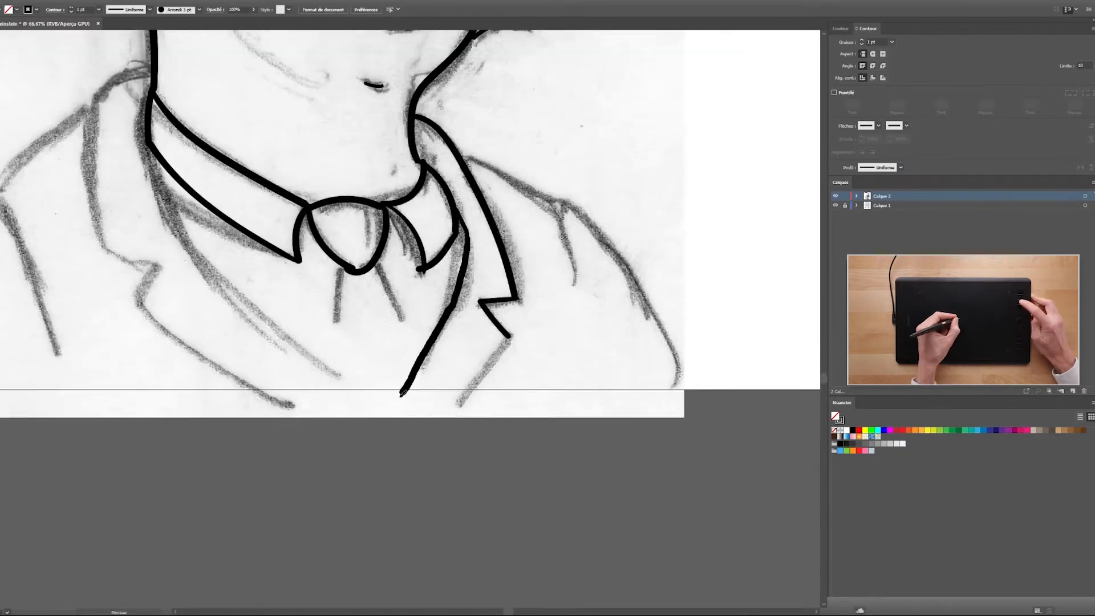
pyautogui.moveTo(466, 158); pyautogui.dragTo(677, 386)
pyautogui.moveTo(353, 171); pyautogui.dragTo(415, 468)
pyautogui.moveTo(343, 200); pyautogui.dragTo(420, 395)
# - Trace the remaining jacket, ear, moustache, wrinkle and hair lines over the sketch in black
pyautogui.moveTo(108, 342); pyautogui.dragTo(291, 489)
pyautogui.moveTo(362, 228); pyautogui.dragTo(342, 350)
pyautogui.moveTo(277, 165); pyautogui.dragTo(554, 200)
pyautogui.moveTo(359, 369); pyautogui.dragTo(459, 360)
pyautogui.moveTo(608, 574)
pyautogui.mouseDown()
pyautogui.moveTo(391, 416)
pyautogui.moveTo(526, 49)
pyautogui.mouseUp()
pyautogui.moveTo(422, 363); pyautogui.dragTo(471, 465)
pyautogui.moveTo(418, 244); pyautogui.dragTo(306, 538)
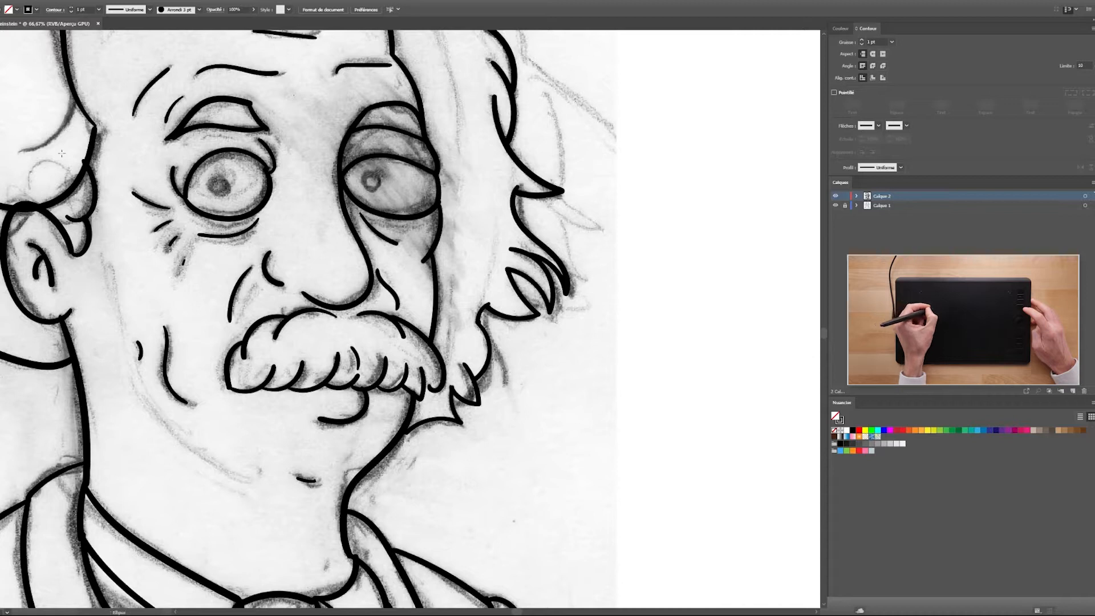
# - Draw a solid black circular pupil in one eye and duplicate it into the other eye
pyautogui.press('l')
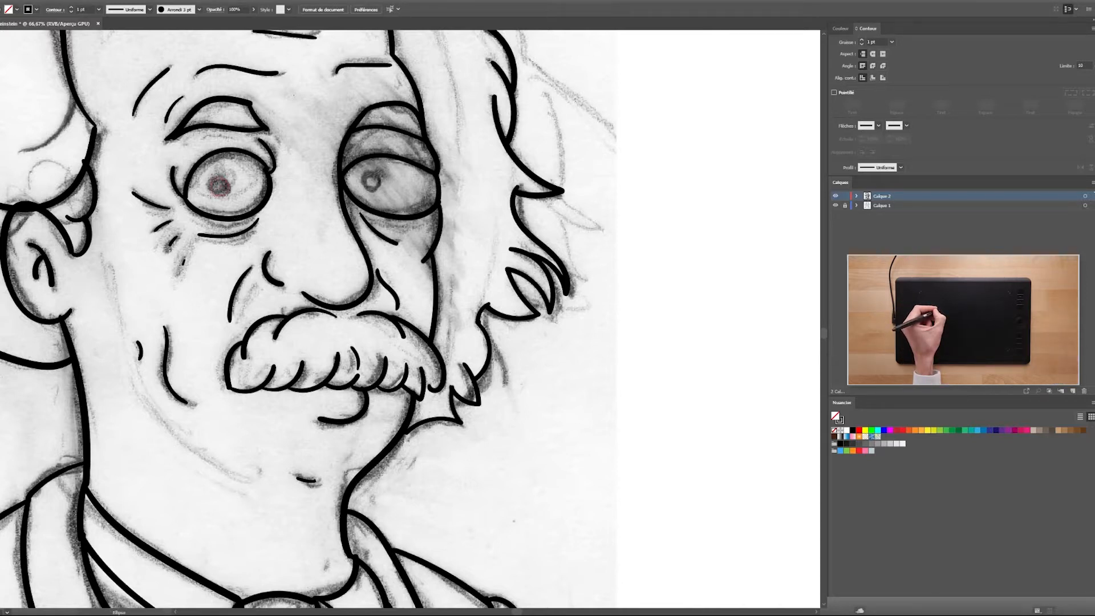
pyautogui.moveTo(210, 194); pyautogui.dragTo(211, 193)
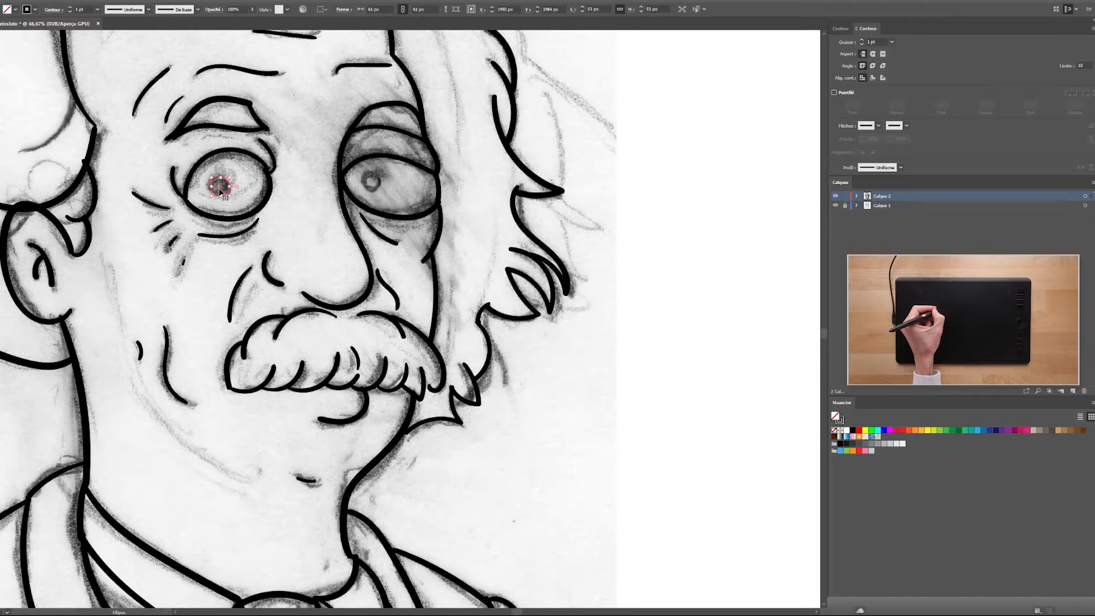
pyautogui.hotkey('shift', 'x')
pyautogui.press('v')
pyautogui.moveTo(219, 185); pyautogui.dragTo(371, 180)
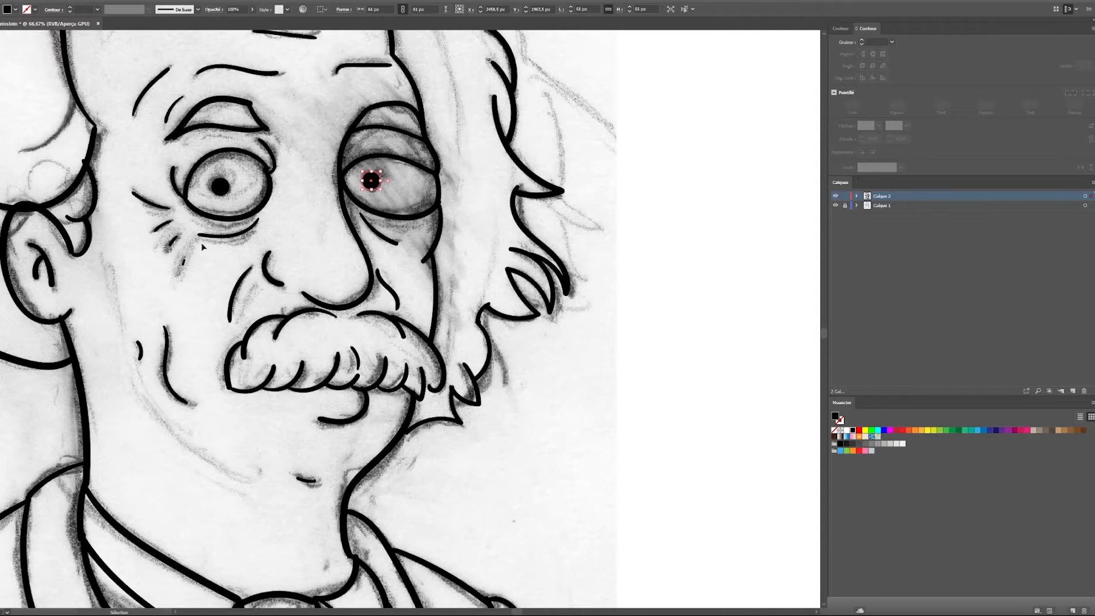
# - Deselect the pupil and hide the sketch layer Calque 1 so only the line art shows
pyautogui.scroll(-3, 268, 256)
pyautogui.press('a')
pyautogui.click(339, 165)
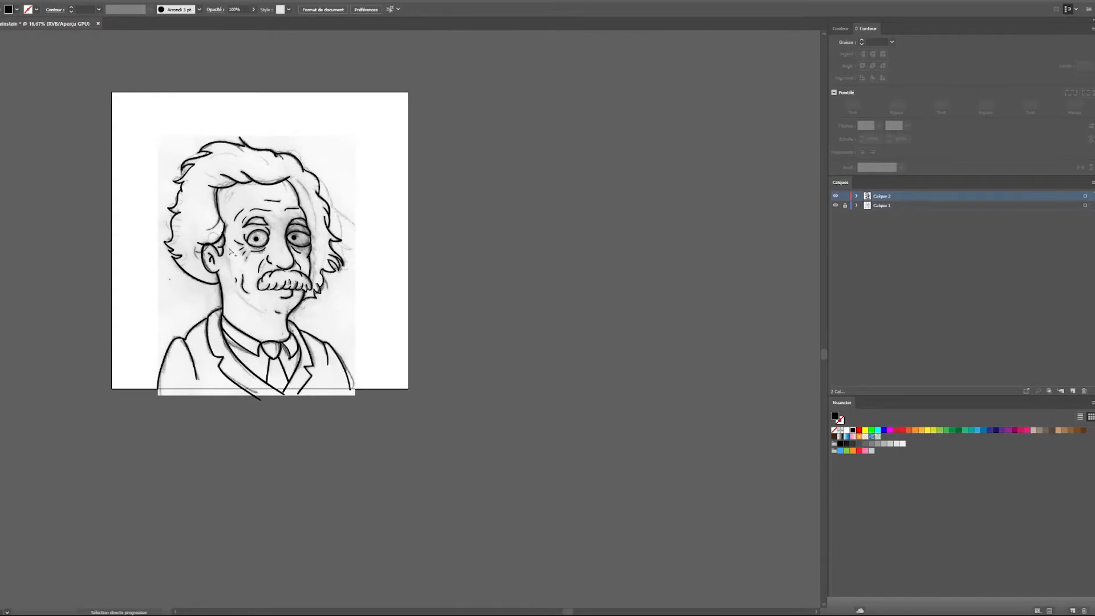
pyautogui.scroll(1, 231, 252)
pyautogui.click(836, 206)
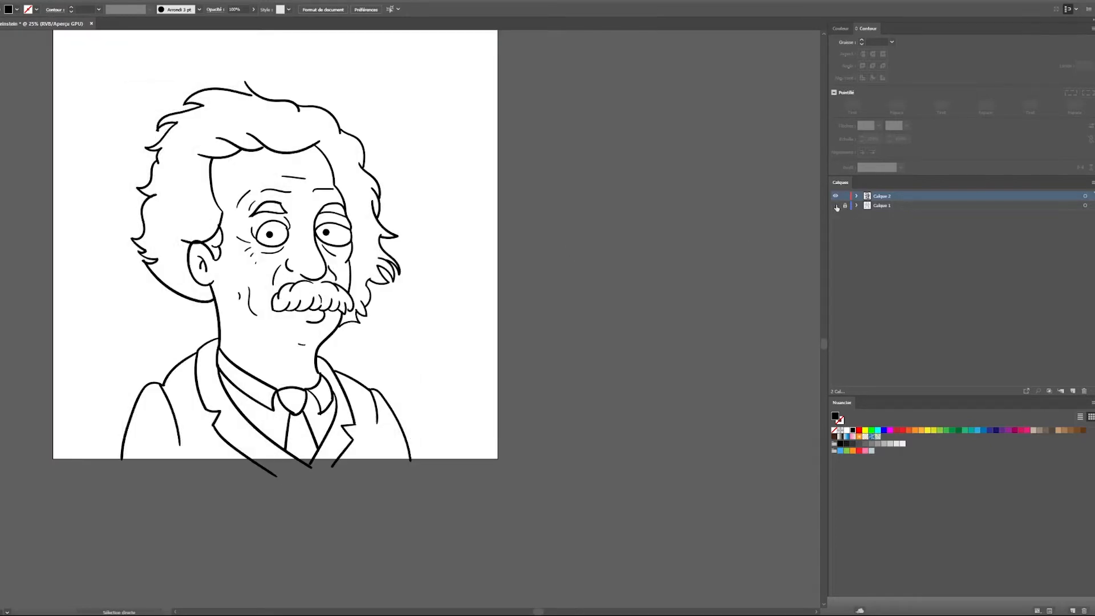
pyautogui.scroll(-1, 433, 257)
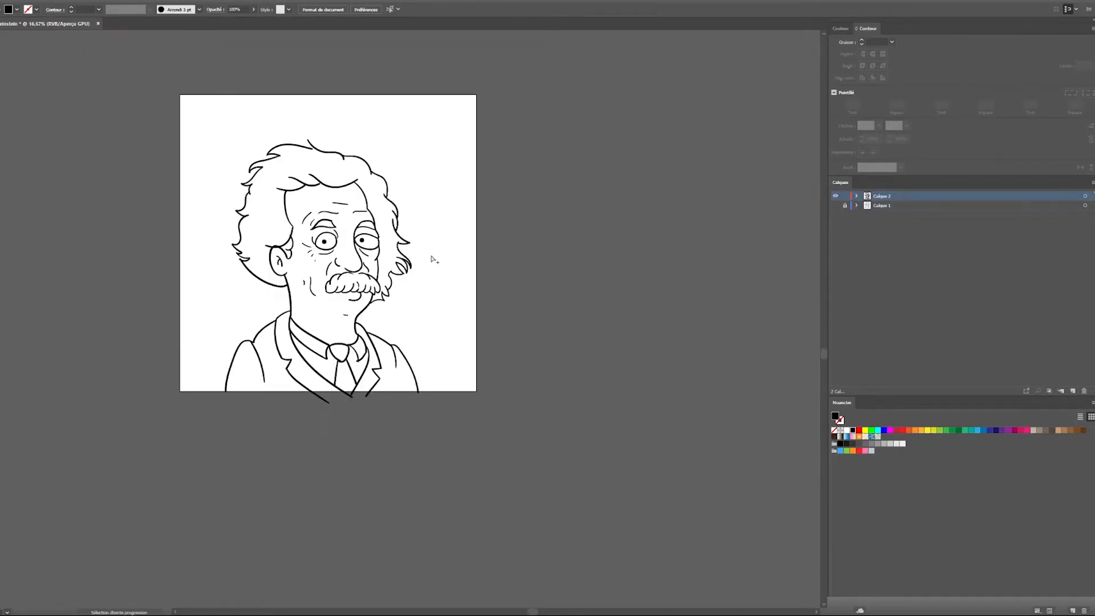
pyautogui.scroll(1, 285, 304)
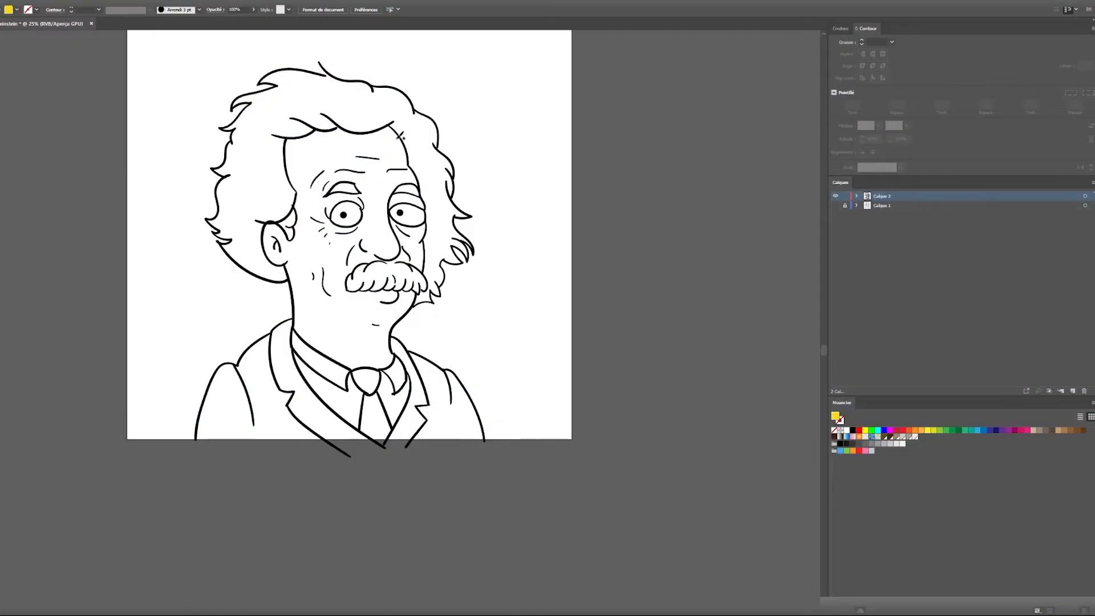
# - Create a new layer for the skin colour and move it below the line-art layer Calque 2
pyautogui.scroll(3, 397, 138)
pyautogui.moveTo(246, 153)
pyautogui.mouseDown()
pyautogui.moveTo(335, 268)
pyautogui.moveTo(309, 302)
pyautogui.mouseUp()
pyautogui.click(1071, 391)
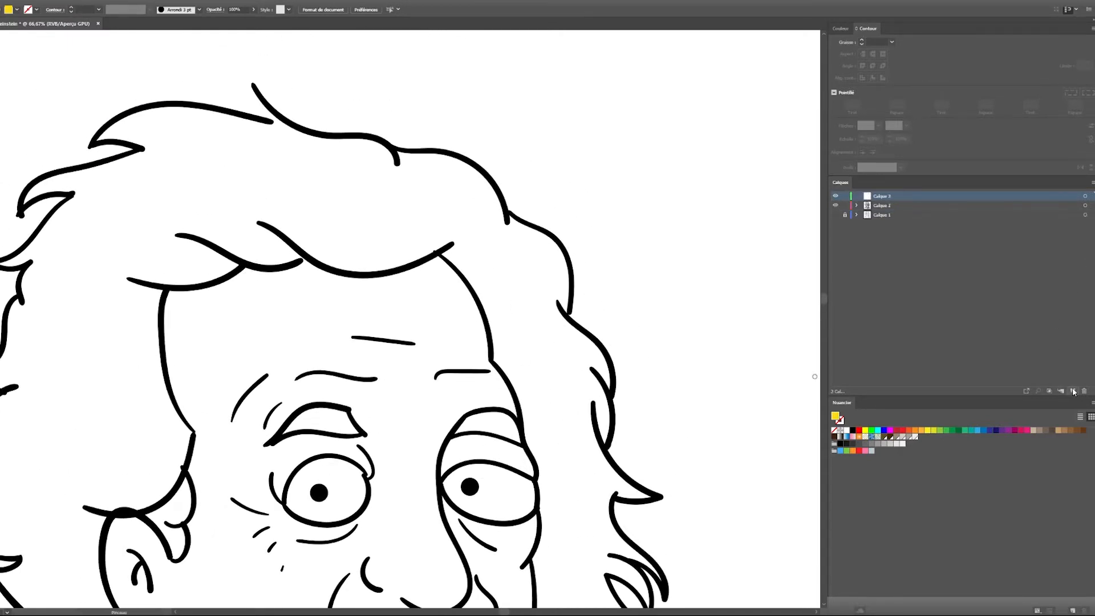
pyautogui.moveTo(899, 198); pyautogui.dragTo(903, 210)
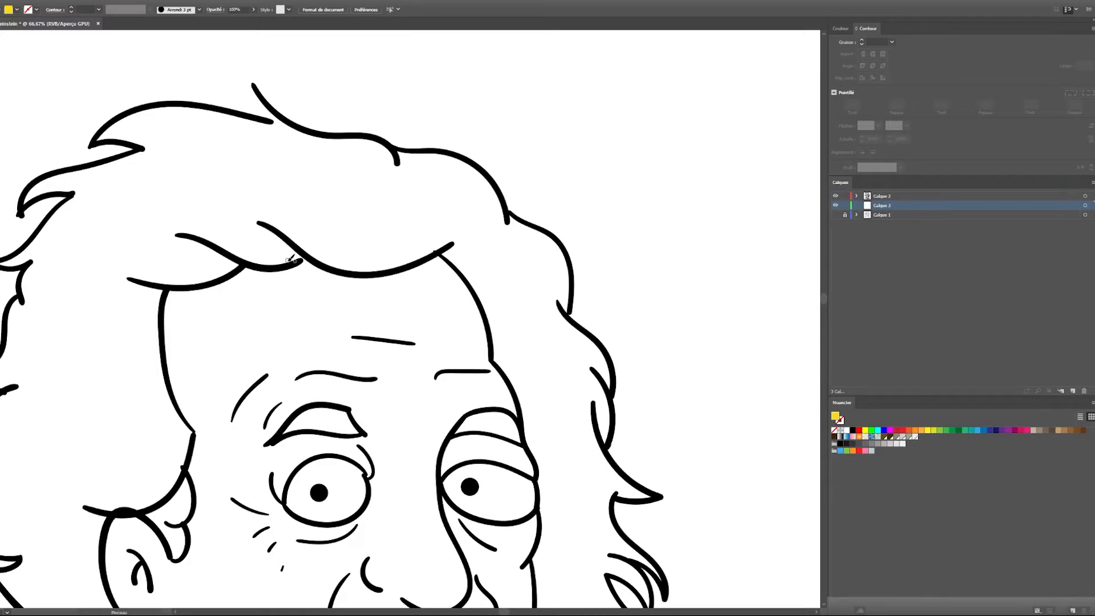
# - Paint the forehead yellow beneath the line art with the Blob Brush
pyautogui.scroll(-2, 310, 295)
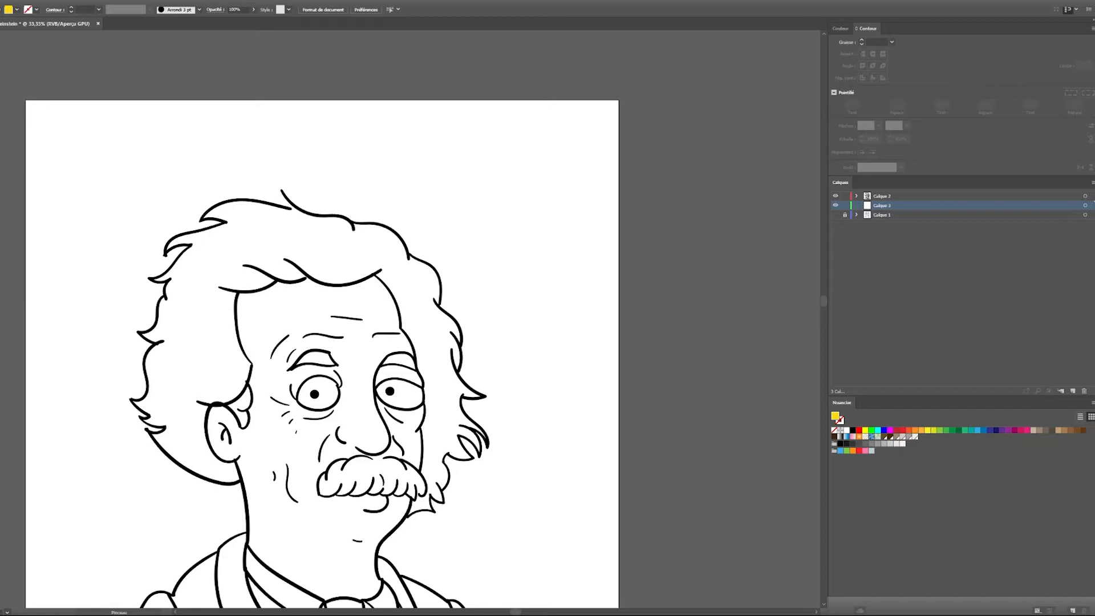
pyautogui.hotkey('shift', 'b')
pyautogui.moveTo(388, 288)
pyautogui.mouseDown()
pyautogui.moveTo(303, 181)
pyautogui.moveTo(285, 199)
pyautogui.mouseUp()
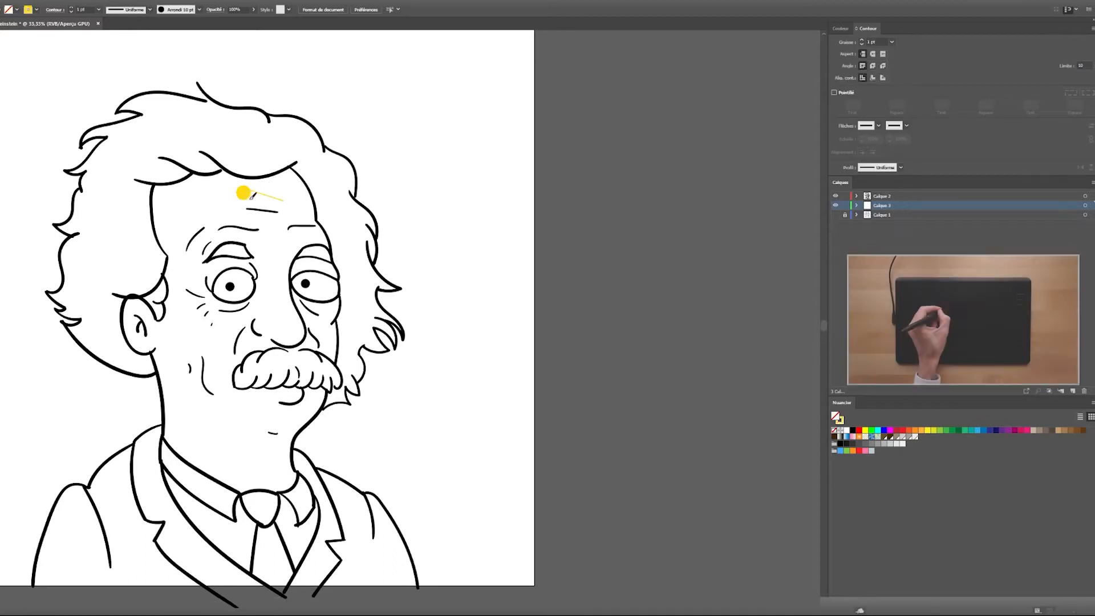
pyautogui.moveTo(245, 193)
pyautogui.mouseDown()
pyautogui.moveTo(259, 199)
pyautogui.moveTo(289, 170)
pyautogui.mouseUp()
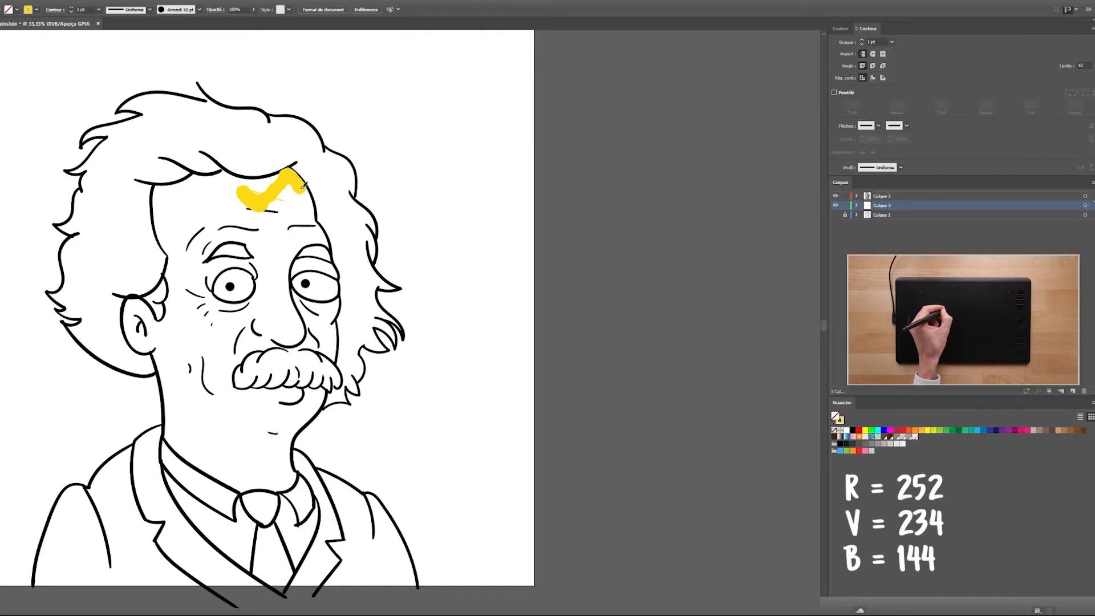
pyautogui.moveTo(313, 221)
pyautogui.mouseDown()
pyautogui.moveTo(293, 184)
pyautogui.moveTo(278, 177)
pyautogui.moveTo(167, 191)
pyautogui.mouseUp()
pyautogui.moveTo(222, 236); pyautogui.dragTo(302, 210)
# - Paint the rest of the face, the ear and the neck yellow up to the line art
pyautogui.scroll(3, 253, 167)
pyautogui.moveTo(231, 160)
pyautogui.mouseDown()
pyautogui.moveTo(213, 233)
pyautogui.moveTo(256, 347)
pyautogui.mouseUp()
pyautogui.moveTo(265, 358)
pyautogui.mouseDown()
pyautogui.moveTo(303, 172)
pyautogui.moveTo(287, 306)
pyautogui.moveTo(223, 363)
pyautogui.moveTo(184, 427)
pyautogui.moveTo(273, 412)
pyautogui.mouseUp()
pyautogui.moveTo(351, 479); pyautogui.dragTo(365, 244)
pyautogui.moveTo(263, 217)
pyautogui.mouseDown()
pyautogui.moveTo(299, 390)
pyautogui.moveTo(300, 476)
pyautogui.mouseUp()
pyautogui.moveTo(315, 471)
pyautogui.mouseDown()
pyautogui.moveTo(254, 267)
pyautogui.moveTo(453, 416)
pyautogui.moveTo(517, 397)
pyautogui.mouseUp()
pyautogui.moveTo(537, 401)
pyautogui.mouseDown()
pyautogui.moveTo(315, 325)
pyautogui.moveTo(367, 308)
pyautogui.mouseUp()
pyautogui.moveTo(373, 286)
pyautogui.mouseDown()
pyautogui.moveTo(293, 381)
pyautogui.moveTo(276, 328)
pyautogui.mouseUp()
pyautogui.moveTo(283, 328)
pyautogui.mouseDown()
pyautogui.moveTo(264, 459)
pyautogui.moveTo(362, 299)
pyautogui.moveTo(335, 404)
pyautogui.mouseUp()
pyautogui.moveTo(362, 216)
pyautogui.mouseDown()
pyautogui.moveTo(367, 328)
pyautogui.moveTo(341, 419)
pyautogui.mouseUp()
pyautogui.moveTo(343, 256); pyautogui.dragTo(328, 460)
pyautogui.moveTo(291, 134)
pyautogui.mouseDown()
pyautogui.moveTo(325, 160)
pyautogui.moveTo(367, 366)
pyautogui.moveTo(350, 406)
pyautogui.mouseUp()
pyautogui.moveTo(345, 399); pyautogui.dragTo(528, 535)
pyautogui.scroll(-4, 204, 220)
pyautogui.moveTo(220, 206)
pyautogui.mouseDown()
pyautogui.moveTo(197, 224)
pyautogui.moveTo(274, 268)
pyautogui.moveTo(183, 302)
pyautogui.moveTo(238, 238)
pyautogui.moveTo(268, 303)
pyautogui.moveTo(194, 365)
pyautogui.moveTo(251, 319)
pyautogui.moveTo(228, 399)
pyautogui.moveTo(237, 330)
pyautogui.mouseUp()
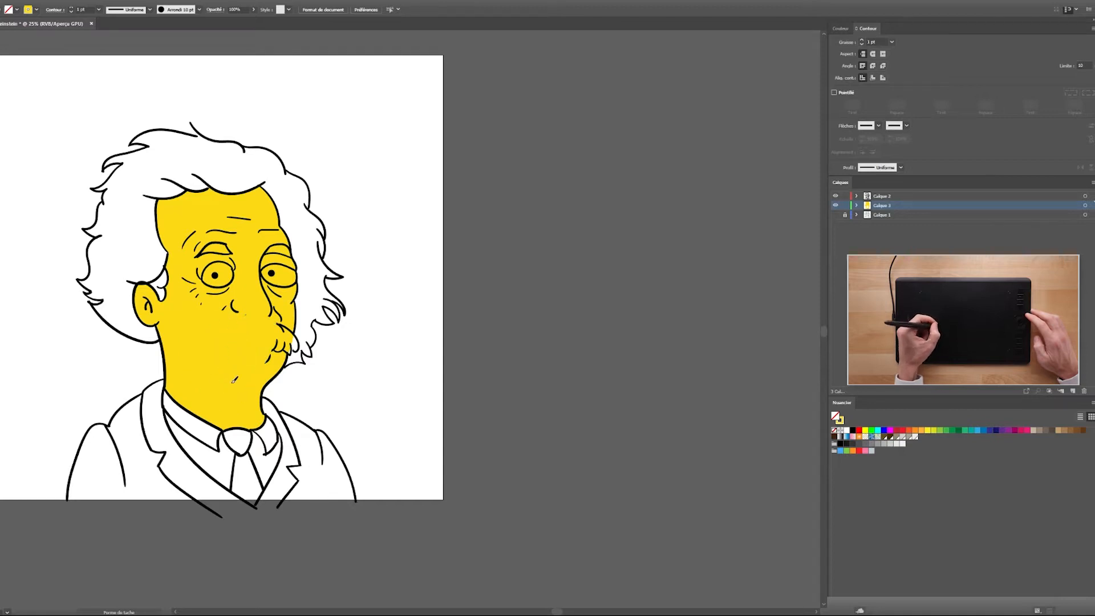
pyautogui.moveTo(234, 379); pyautogui.dragTo(234, 362)
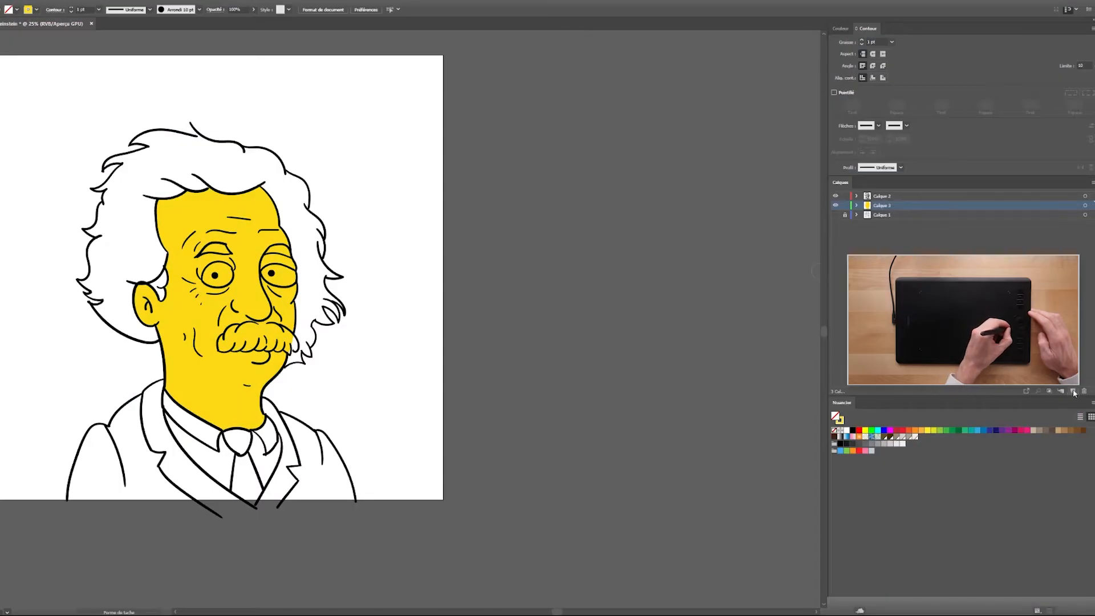
# - Add a new layer above the skin layer and set the brush's stroke colour to light grey
pyautogui.click(1073, 391)
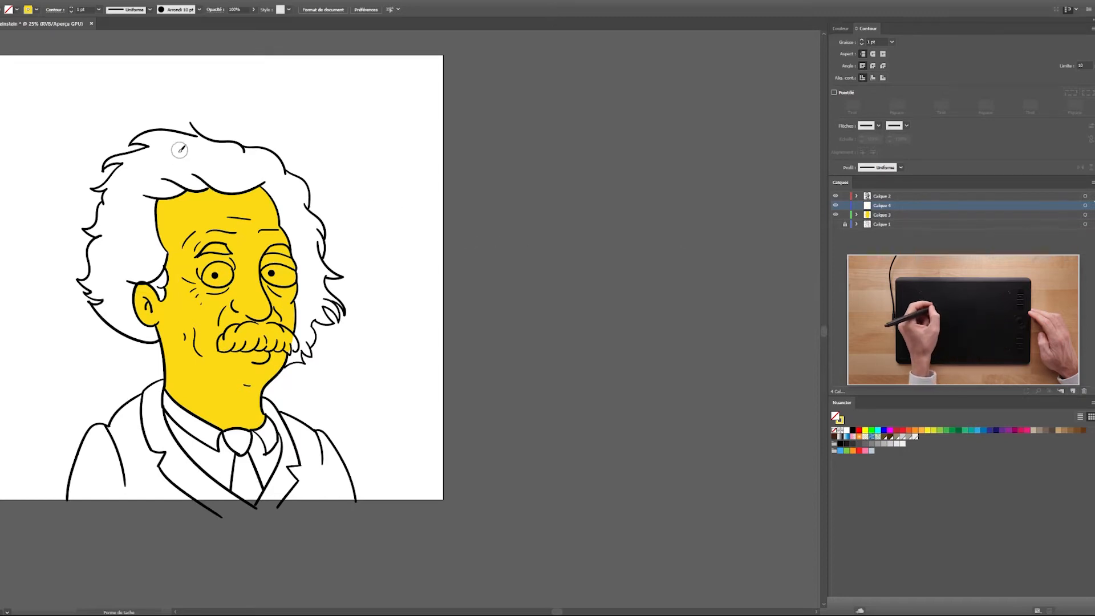
pyautogui.hotkey('shift', 'n')
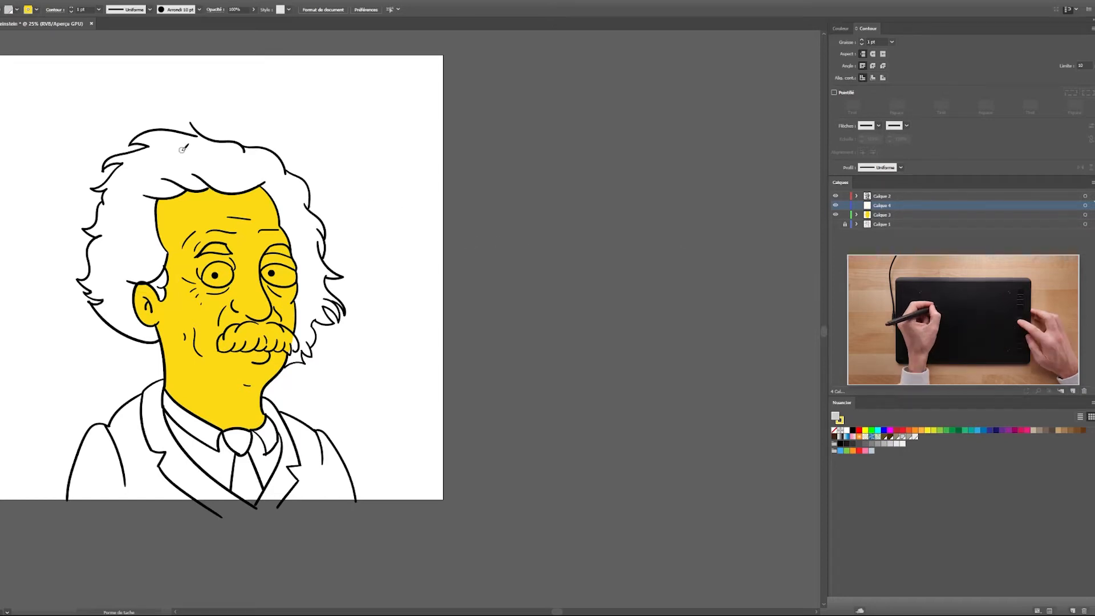
pyautogui.scroll(2, 182, 149)
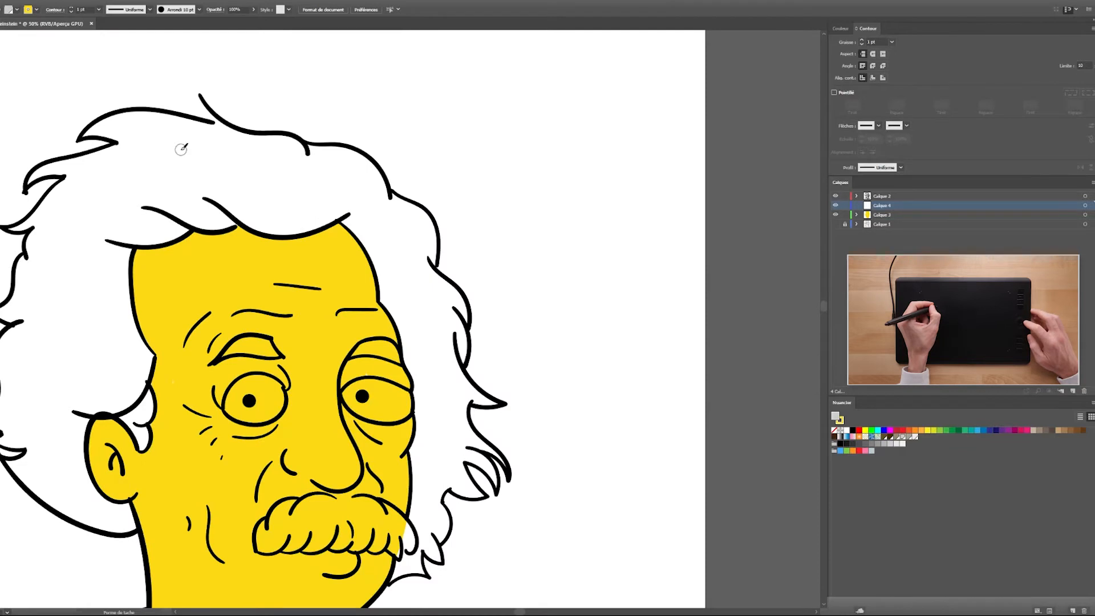
pyautogui.moveTo(181, 149); pyautogui.dragTo(250, 215)
pyautogui.hotkey('shift', 'x')
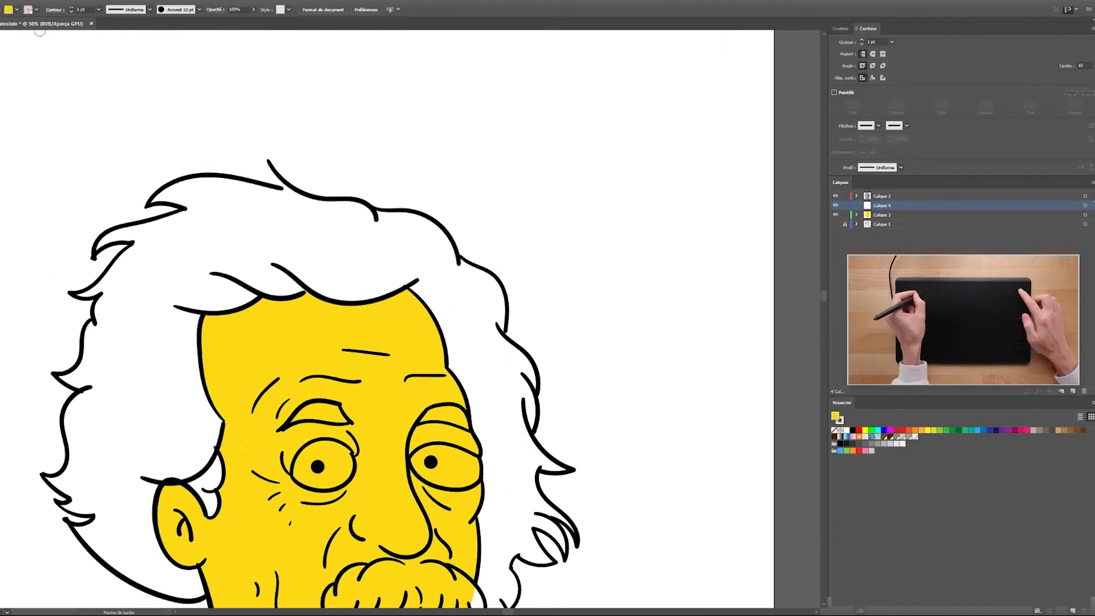
# - Paint the hair and the moustache light grey within the line art
pyautogui.moveTo(196, 180)
pyautogui.mouseDown()
pyautogui.moveTo(362, 207)
pyautogui.moveTo(500, 339)
pyautogui.moveTo(533, 489)
pyautogui.mouseUp()
pyautogui.moveTo(535, 490)
pyautogui.mouseDown()
pyautogui.moveTo(424, 287)
pyautogui.moveTo(439, 318)
pyautogui.moveTo(351, 442)
pyautogui.mouseUp()
pyautogui.moveTo(302, 82)
pyautogui.mouseDown()
pyautogui.moveTo(379, 272)
pyautogui.moveTo(371, 382)
pyautogui.mouseUp()
pyautogui.moveTo(251, 374)
pyautogui.mouseDown()
pyautogui.moveTo(315, 409)
pyautogui.moveTo(351, 540)
pyautogui.mouseUp()
pyautogui.moveTo(213, 218); pyautogui.dragTo(350, 235)
pyautogui.moveTo(311, 178)
pyautogui.mouseDown()
pyautogui.moveTo(92, 158)
pyautogui.moveTo(31, 290)
pyautogui.mouseUp()
pyautogui.moveTo(171, 365); pyautogui.dragTo(320, 277)
pyautogui.moveTo(134, 345); pyautogui.dragTo(286, 461)
pyautogui.moveTo(283, 442)
pyautogui.mouseDown()
pyautogui.moveTo(239, 349)
pyautogui.moveTo(299, 383)
pyautogui.mouseUp()
pyautogui.moveTo(300, 326); pyautogui.dragTo(284, 379)
pyautogui.moveTo(328, 220); pyautogui.dragTo(291, 343)
pyautogui.moveTo(235, 165)
pyautogui.mouseDown()
pyautogui.moveTo(173, 286)
pyautogui.moveTo(143, 434)
pyautogui.mouseUp()
pyautogui.moveTo(243, 394)
pyautogui.mouseDown()
pyautogui.moveTo(215, 443)
pyautogui.moveTo(280, 377)
pyautogui.mouseUp()
pyautogui.moveTo(215, 443)
pyautogui.mouseDown()
pyautogui.moveTo(202, 491)
pyautogui.moveTo(163, 440)
pyautogui.mouseUp()
pyautogui.moveTo(399, 399); pyautogui.dragTo(279, 300)
pyautogui.moveTo(436, 422); pyautogui.dragTo(468, 382)
pyautogui.moveTo(483, 373)
pyautogui.mouseDown()
pyautogui.moveTo(463, 182)
pyautogui.moveTo(412, 96)
pyautogui.mouseUp()
pyautogui.moveTo(366, 98); pyautogui.dragTo(417, 190)
pyautogui.moveTo(399, 285); pyautogui.dragTo(363, 210)
pyautogui.moveTo(171, 143); pyautogui.dragTo(286, 314)
pyautogui.moveTo(225, 117)
pyautogui.mouseDown()
pyautogui.moveTo(490, 208)
pyautogui.moveTo(315, 169)
pyautogui.moveTo(231, 191)
pyautogui.mouseUp()
pyautogui.moveTo(219, 354); pyautogui.dragTo(129, 342)
pyautogui.moveTo(137, 296); pyautogui.dragTo(194, 354)
pyautogui.moveTo(205, 319)
pyautogui.mouseDown()
pyautogui.moveTo(221, 192)
pyautogui.moveTo(171, 319)
pyautogui.mouseUp()
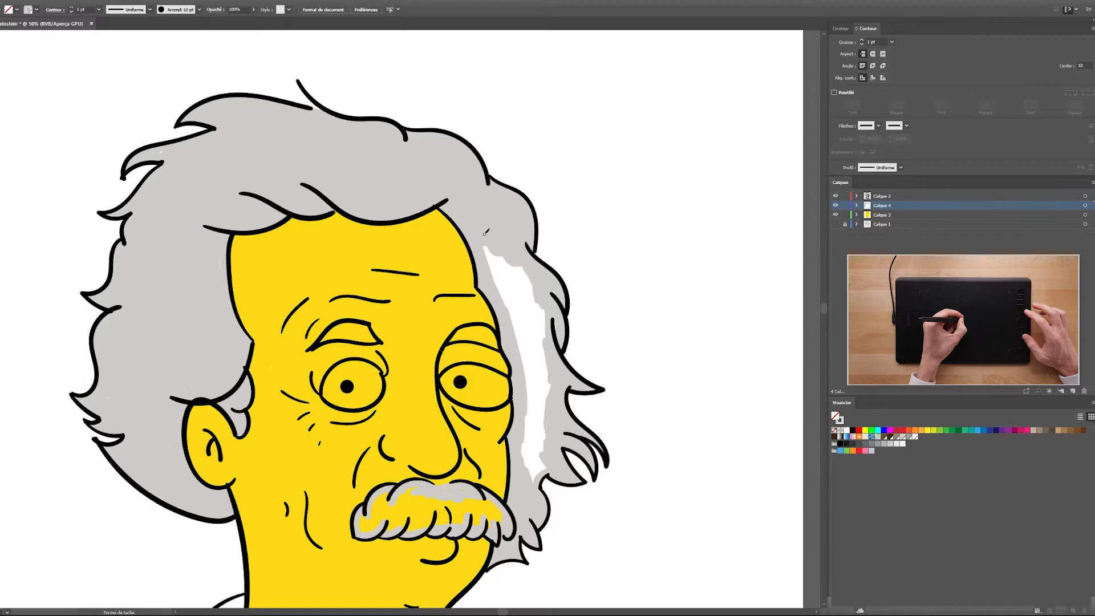
pyautogui.moveTo(485, 243); pyautogui.dragTo(539, 470)
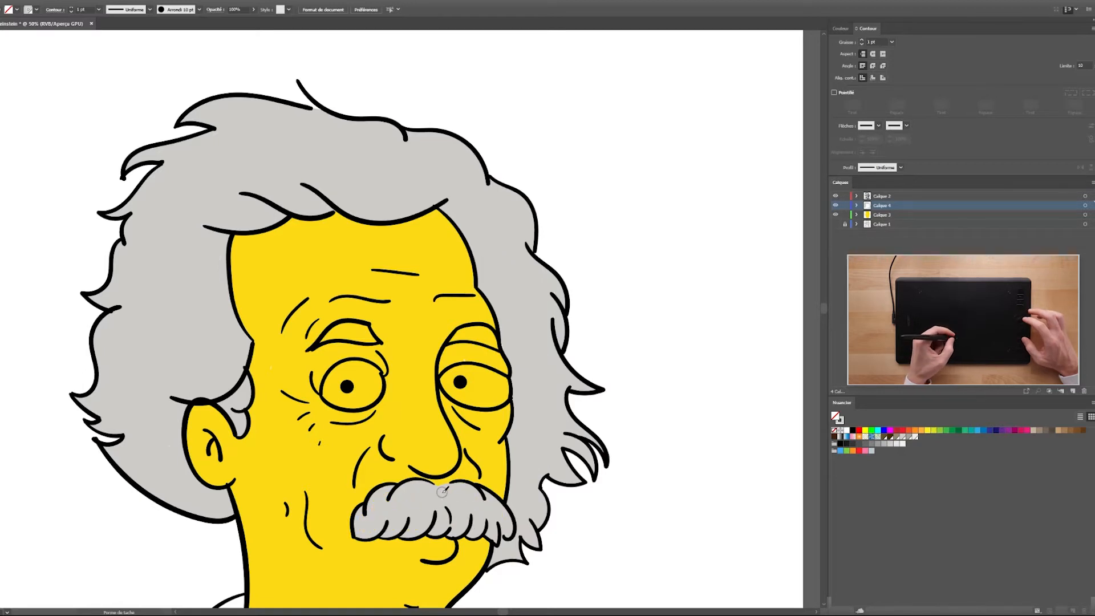
# - Add a new layer directly above the skin layer Calque 3 and set the brush's stroke colour to brown
pyautogui.moveTo(476, 463); pyautogui.dragTo(405, 288)
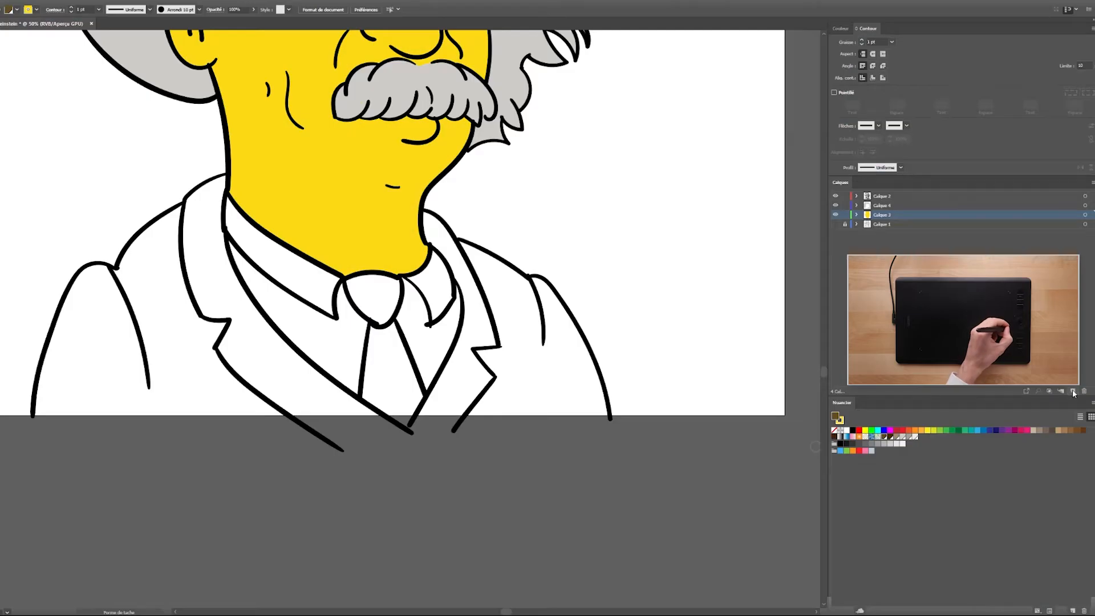
pyautogui.click(1073, 391)
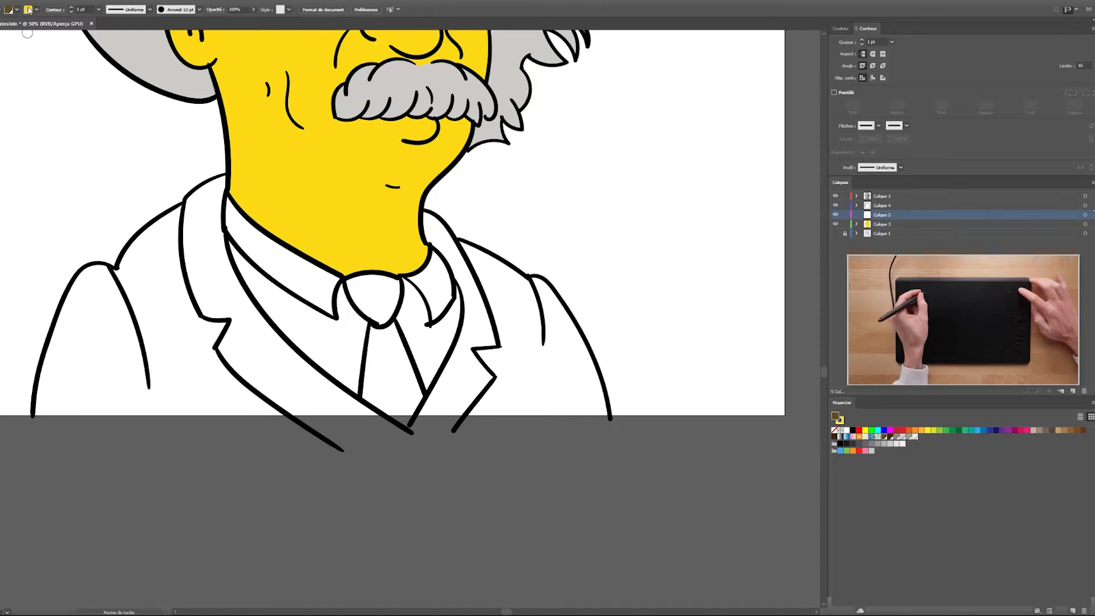
pyautogui.hotkey('shift', 'x')
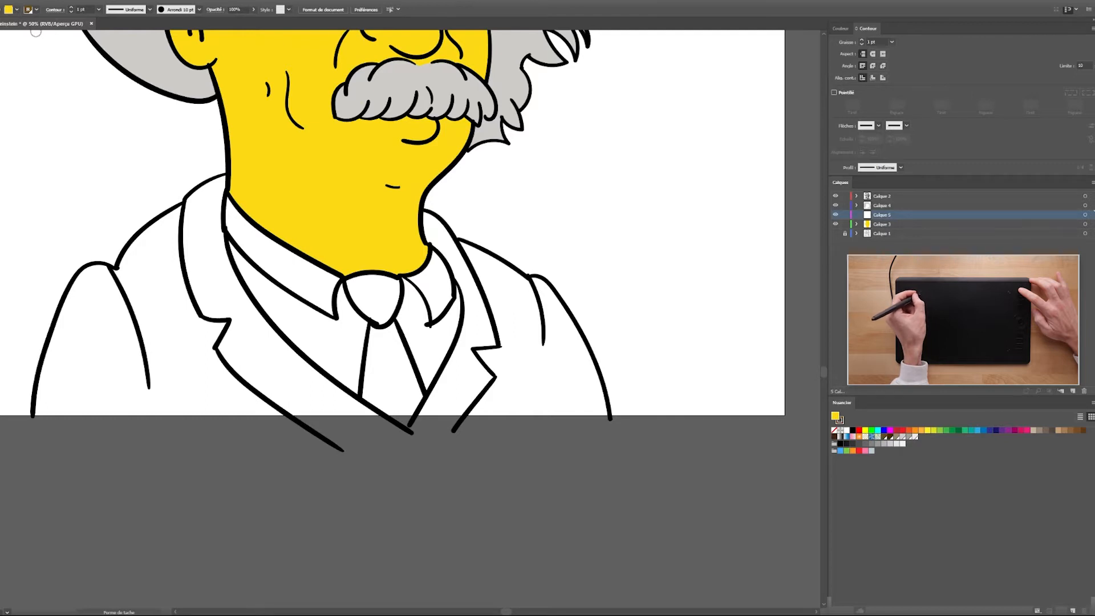
# - Paint the jacket and the tie brown, leaving the shirt and collar white
pyautogui.moveTo(475, 265)
pyautogui.mouseDown()
pyautogui.moveTo(499, 281)
pyautogui.moveTo(524, 278)
pyautogui.moveTo(573, 322)
pyautogui.moveTo(605, 421)
pyautogui.mouseUp()
pyautogui.moveTo(429, 218)
pyautogui.mouseDown()
pyautogui.moveTo(456, 248)
pyautogui.moveTo(467, 291)
pyautogui.mouseUp()
pyautogui.moveTo(485, 319); pyautogui.dragTo(404, 251)
pyautogui.moveTo(388, 228)
pyautogui.mouseDown()
pyautogui.moveTo(336, 362)
pyautogui.moveTo(345, 368)
pyautogui.mouseUp()
pyautogui.moveTo(140, 114); pyautogui.dragTo(328, 370)
pyautogui.moveTo(228, 285); pyautogui.dragTo(362, 249)
pyautogui.moveTo(163, 167); pyautogui.dragTo(88, 320)
pyautogui.moveTo(228, 176)
pyautogui.mouseDown()
pyautogui.moveTo(288, 201)
pyautogui.moveTo(183, 325)
pyautogui.mouseUp()
pyautogui.moveTo(160, 154); pyautogui.dragTo(66, 306)
pyautogui.moveTo(223, 260)
pyautogui.mouseDown()
pyautogui.moveTo(251, 299)
pyautogui.moveTo(235, 371)
pyautogui.mouseUp()
pyautogui.moveTo(265, 302); pyautogui.dragTo(250, 342)
pyautogui.moveTo(245, 381); pyautogui.dragTo(250, 385)
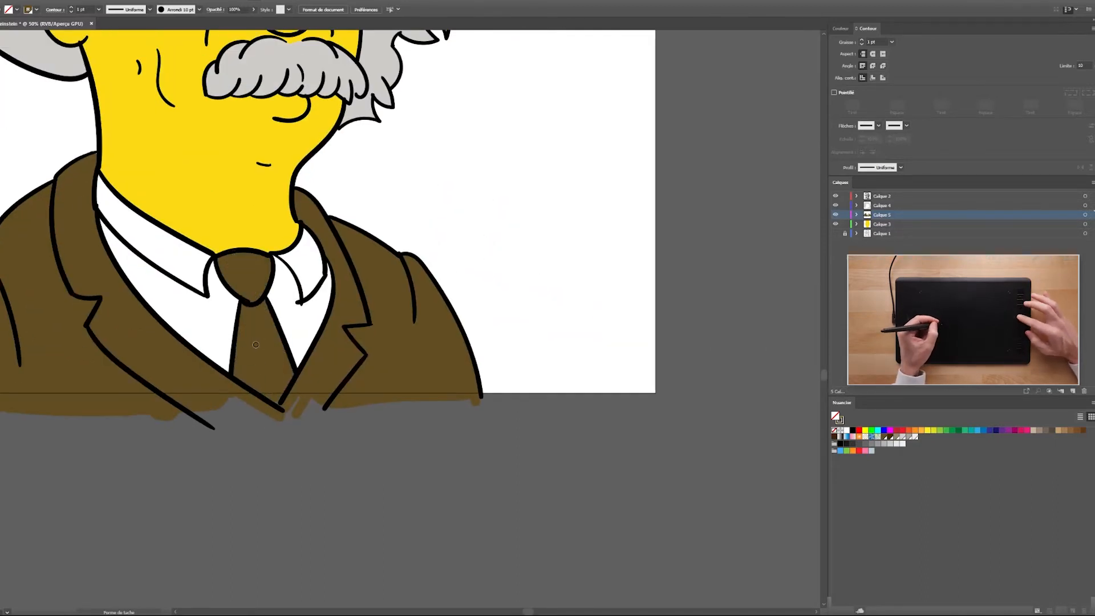
# - Add a new layer above the clothing layer and paint both eyebrows olive grey
pyautogui.scroll(-3, 255, 343)
pyautogui.moveTo(234, 211); pyautogui.dragTo(229, 297)
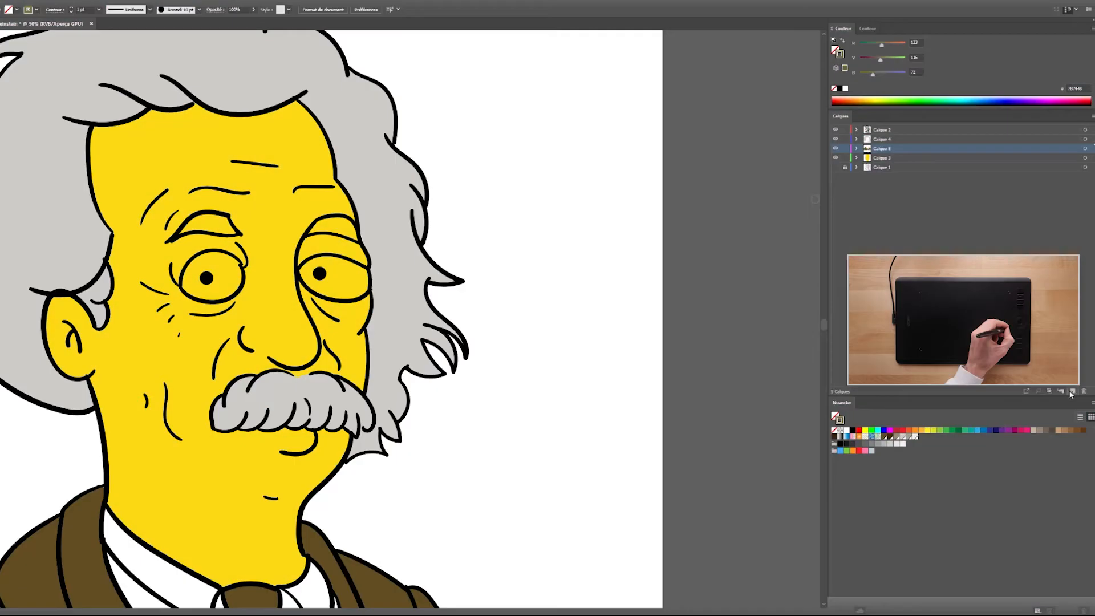
pyautogui.click(1072, 392)
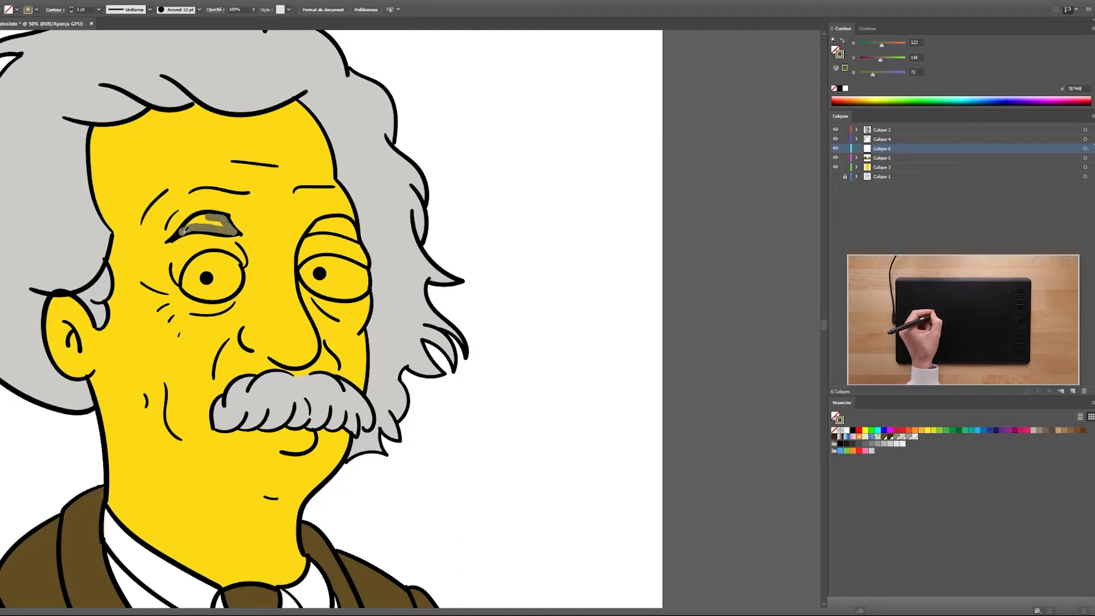
pyautogui.moveTo(202, 218); pyautogui.dragTo(204, 222)
pyautogui.moveTo(317, 226)
pyautogui.mouseDown()
pyautogui.moveTo(349, 220)
pyautogui.moveTo(346, 228)
pyautogui.mouseUp()
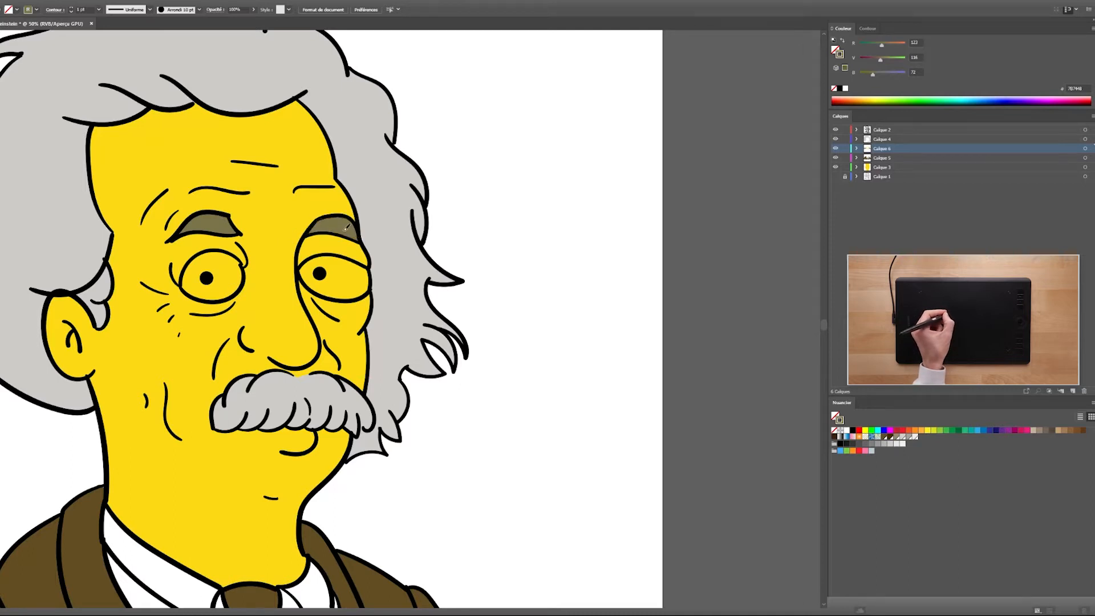
# - Add a new layer above the eyebrow layer and paint the whites of both eyes white
pyautogui.moveTo(224, 197); pyautogui.dragTo(257, 183)
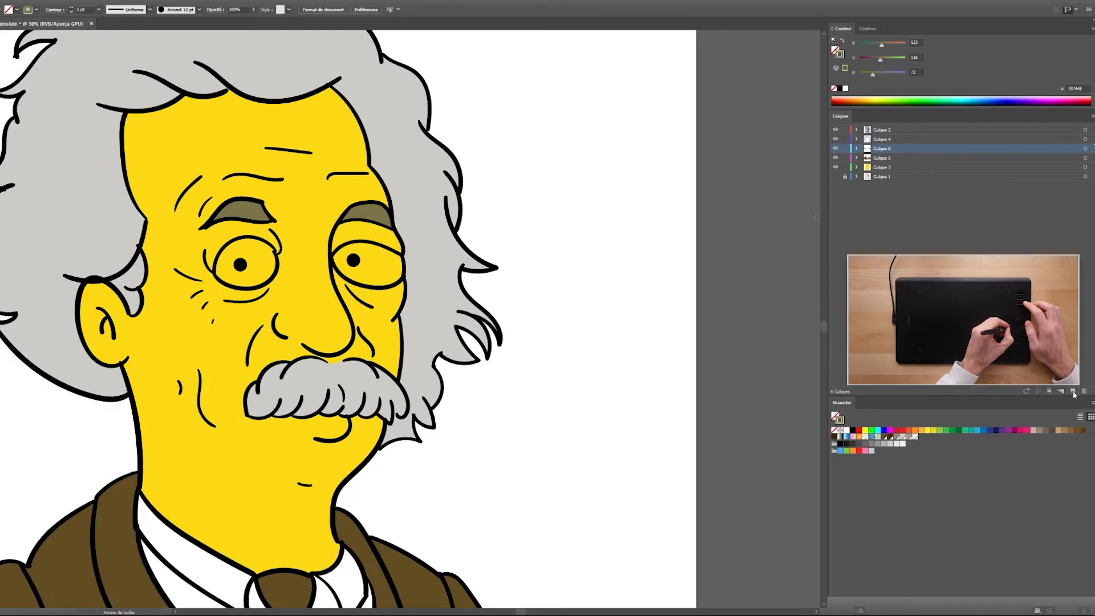
pyautogui.click(1073, 391)
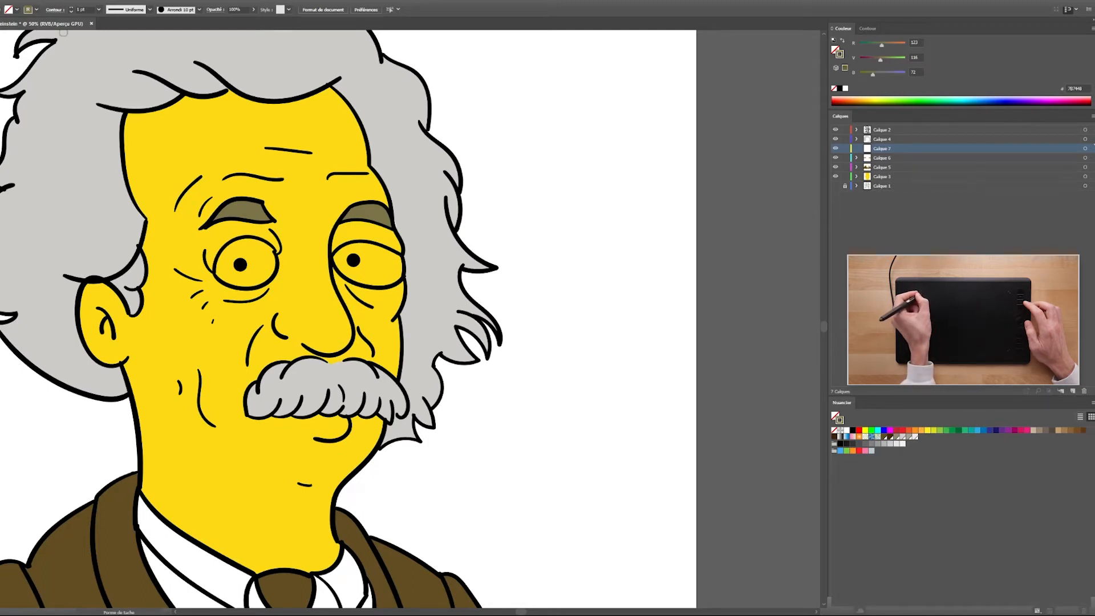
pyautogui.scroll(2, 246, 252)
pyautogui.moveTo(226, 239)
pyautogui.mouseDown()
pyautogui.moveTo(274, 232)
pyautogui.moveTo(269, 303)
pyautogui.moveTo(194, 288)
pyautogui.moveTo(217, 249)
pyautogui.moveTo(231, 294)
pyautogui.mouseUp()
pyautogui.moveTo(427, 257)
pyautogui.mouseDown()
pyautogui.moveTo(553, 264)
pyautogui.moveTo(428, 266)
pyautogui.mouseUp()
pyautogui.moveTo(448, 257)
pyautogui.mouseDown()
pyautogui.moveTo(496, 275)
pyautogui.moveTo(496, 295)
pyautogui.mouseUp()
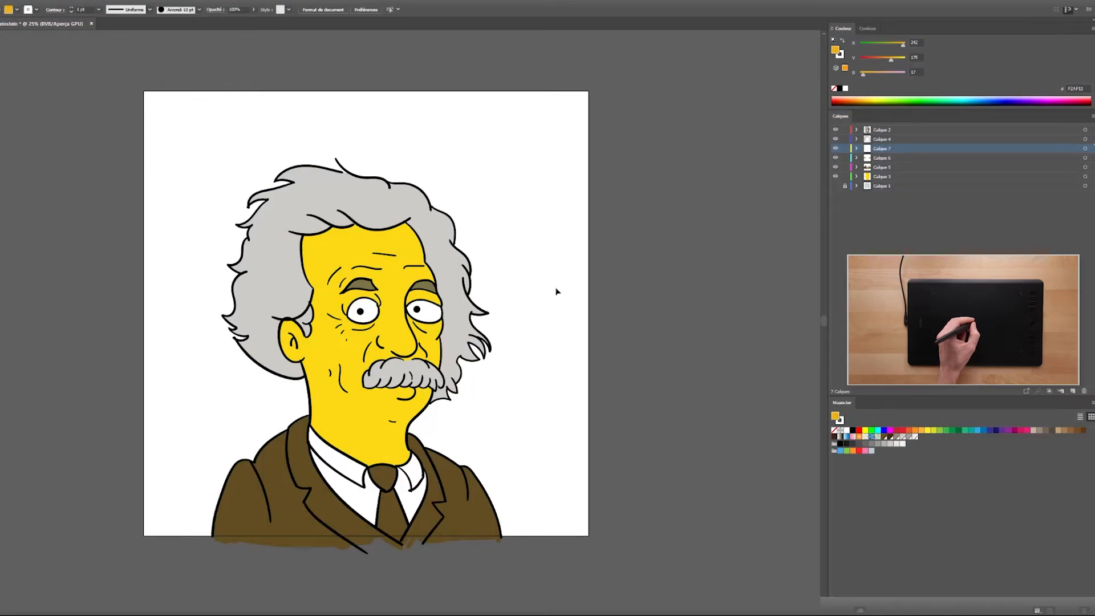
# - Add a new layer directly above the skin layer Calque 3 and set the brush's stroke colour to orange RGB 242, 175, 17
pyautogui.click(915, 176)
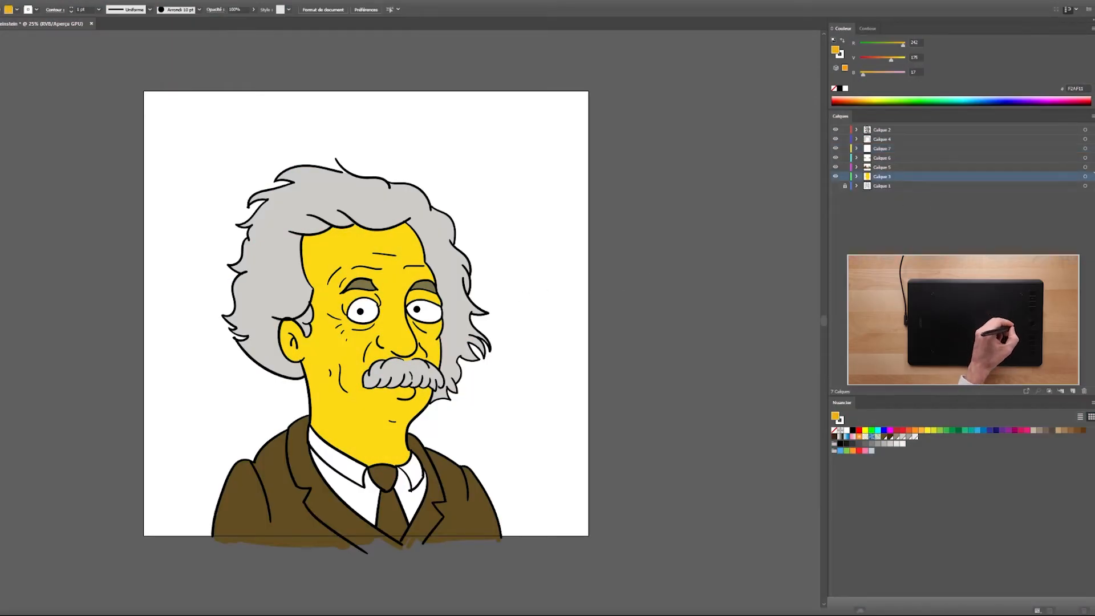
pyautogui.click(1067, 391)
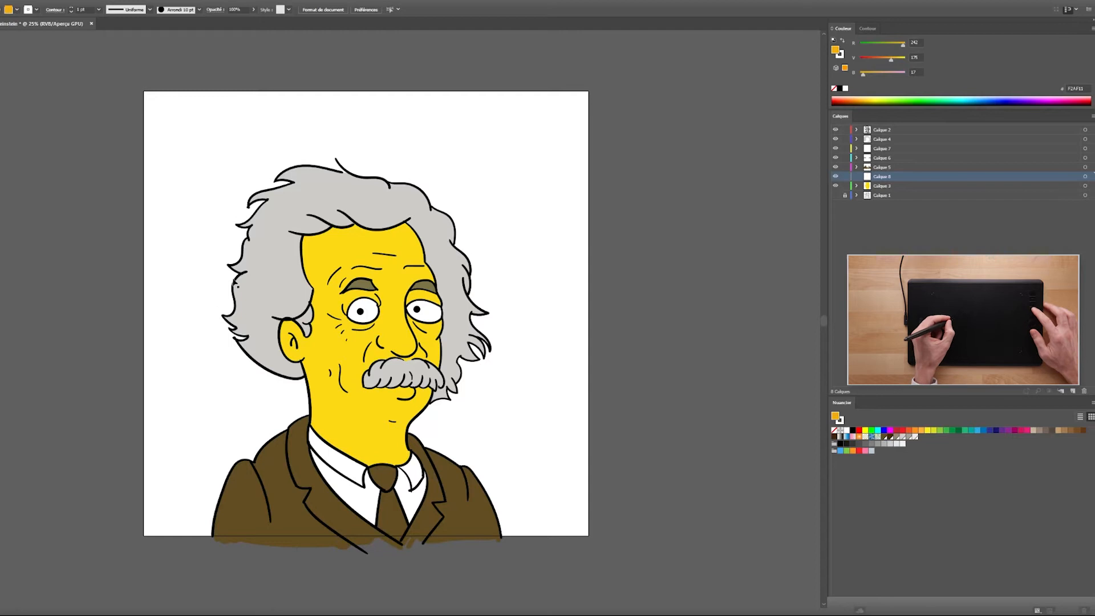
pyautogui.scroll(2, 287, 315)
pyautogui.press('b')
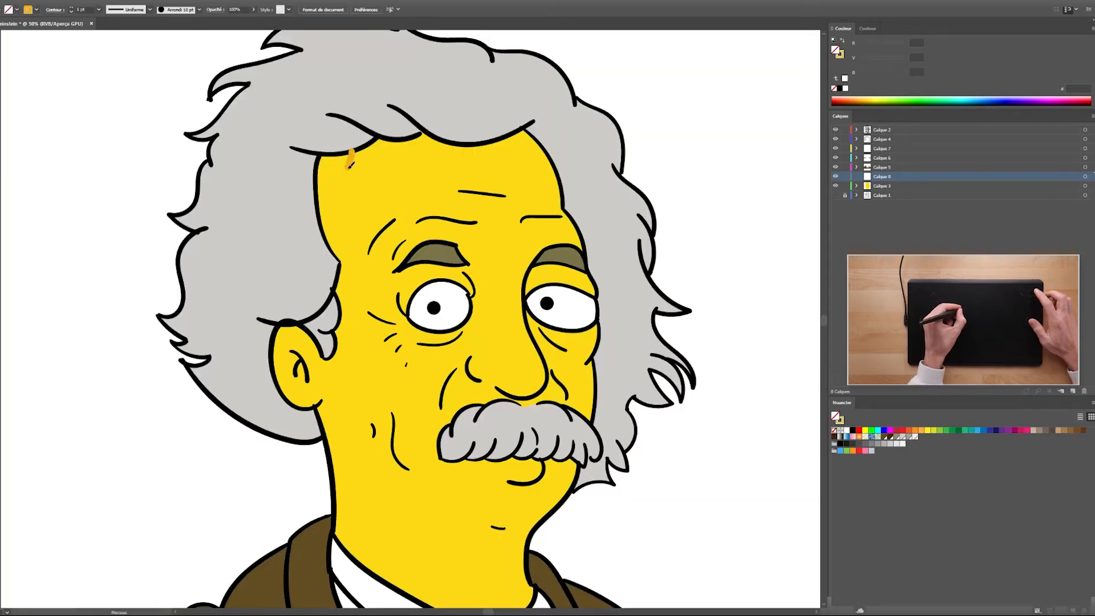
# - Outline the orange shadow area down the left side of the forehead, cheek and neck, and around the ear
pyautogui.moveTo(347, 182)
pyautogui.mouseDown()
pyautogui.moveTo(360, 285)
pyautogui.moveTo(355, 350)
pyautogui.moveTo(377, 388)
pyautogui.moveTo(365, 444)
pyautogui.moveTo(389, 528)
pyautogui.moveTo(374, 570)
pyautogui.mouseUp()
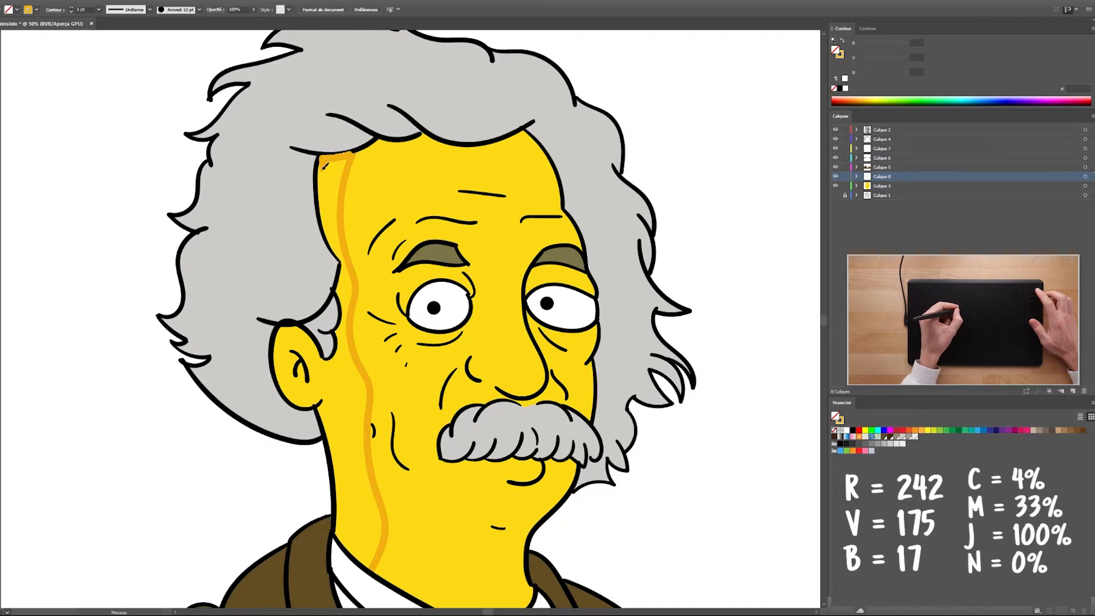
pyautogui.moveTo(321, 172); pyautogui.dragTo(347, 262)
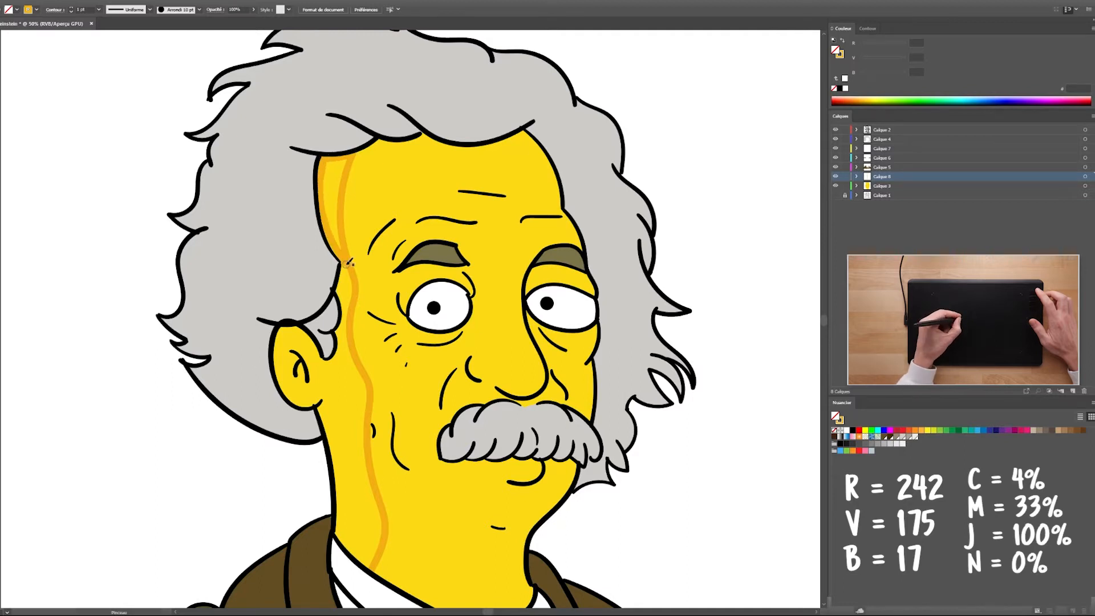
pyautogui.moveTo(341, 347)
pyautogui.mouseDown()
pyautogui.moveTo(323, 371)
pyautogui.moveTo(292, 327)
pyautogui.moveTo(280, 380)
pyautogui.moveTo(322, 395)
pyautogui.moveTo(342, 538)
pyautogui.mouseUp()
pyautogui.moveTo(348, 392); pyautogui.dragTo(308, 351)
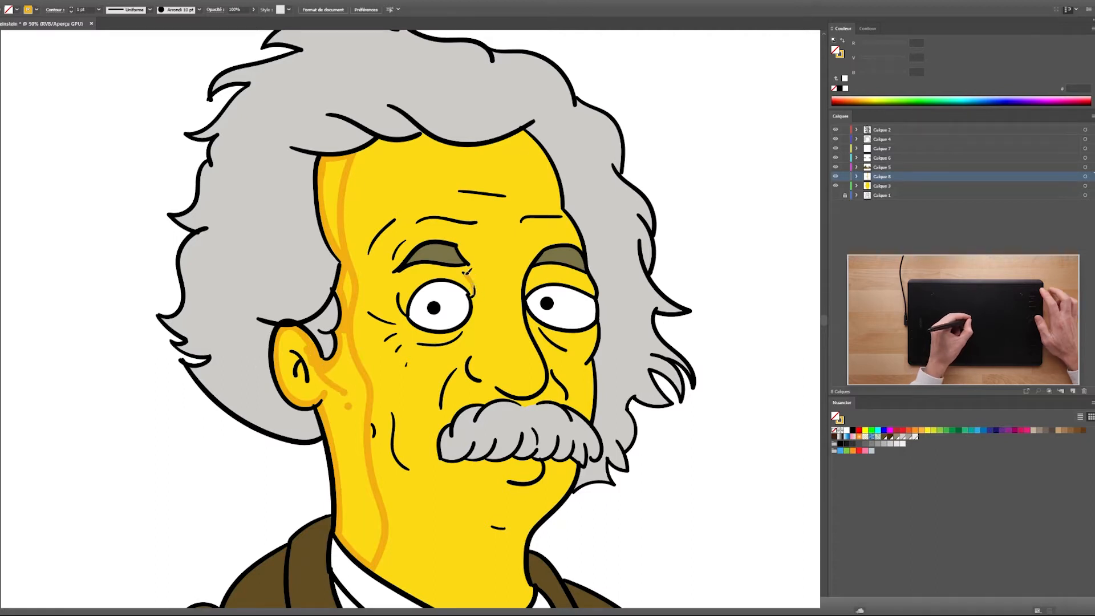
# - Paint orange shadows under both eyebrows, around the eyes, beside the nose and below the moustache and lower lip
pyautogui.moveTo(474, 290); pyautogui.dragTo(446, 272)
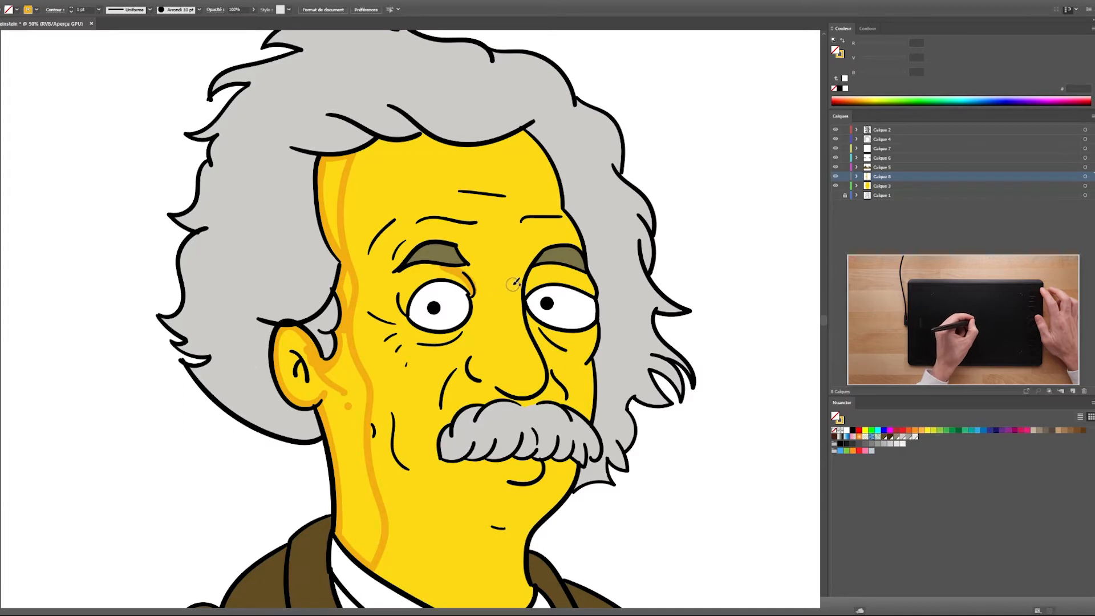
pyautogui.moveTo(556, 268); pyautogui.dragTo(551, 269)
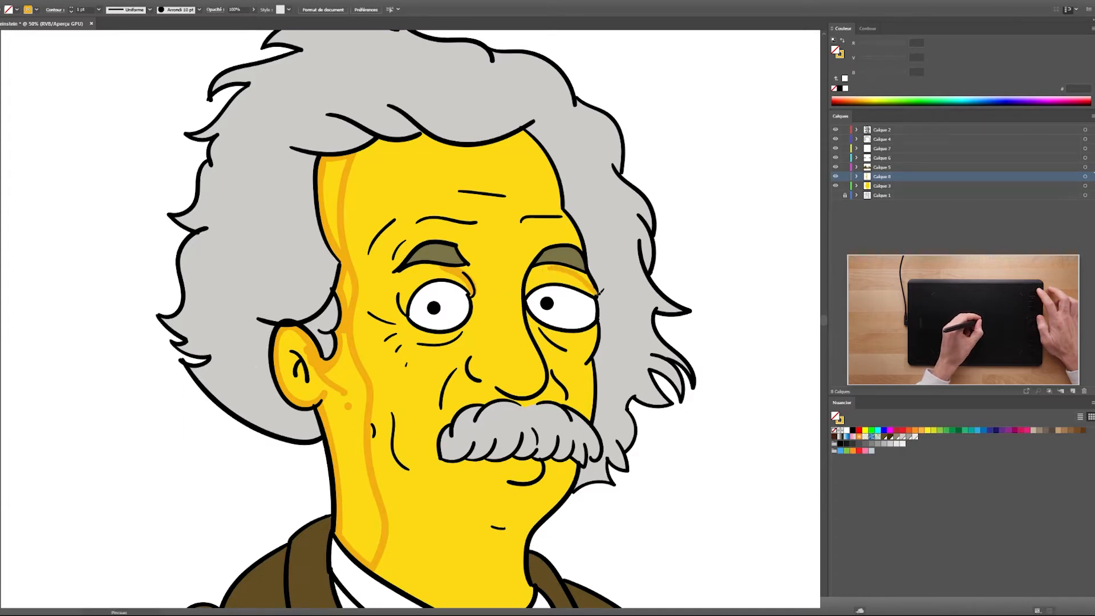
pyautogui.moveTo(535, 319); pyautogui.dragTo(568, 348)
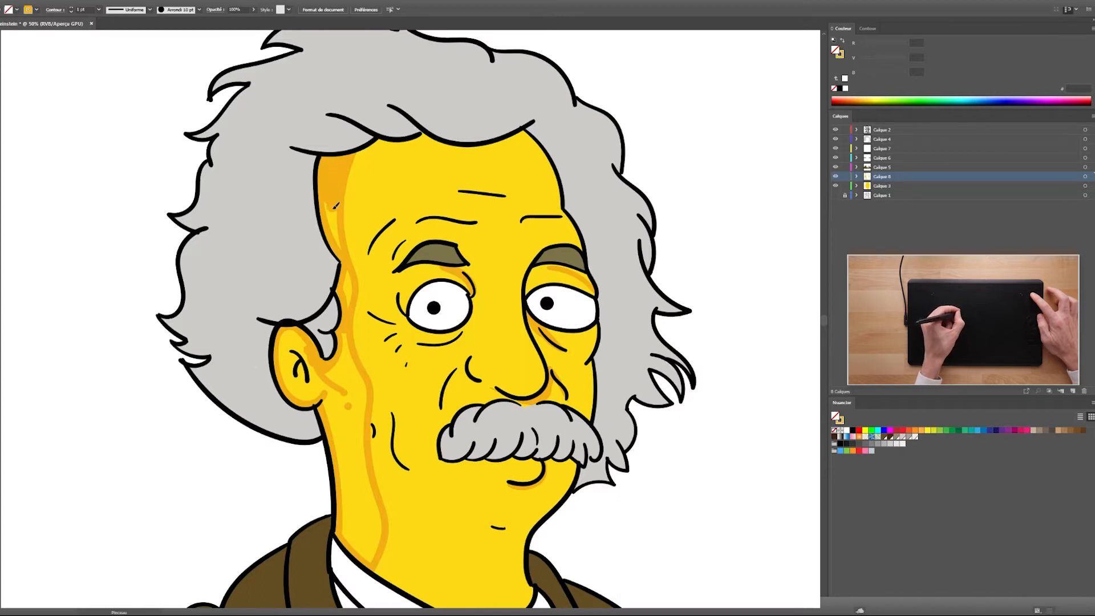
pyautogui.moveTo(465, 271); pyautogui.dragTo(417, 266)
pyautogui.moveTo(546, 464); pyautogui.dragTo(447, 465)
# - Fill in the outlined shadow area on the ear, temple, cheek and neck with orange
pyautogui.moveTo(344, 337)
pyautogui.mouseDown()
pyautogui.moveTo(359, 387)
pyautogui.moveTo(328, 376)
pyautogui.mouseUp()
pyautogui.moveTo(311, 348)
pyautogui.mouseDown()
pyautogui.moveTo(293, 385)
pyautogui.moveTo(300, 352)
pyautogui.mouseUp()
pyautogui.moveTo(345, 399)
pyautogui.mouseDown()
pyautogui.moveTo(378, 508)
pyautogui.moveTo(354, 399)
pyautogui.mouseUp()
pyautogui.moveTo(460, 412); pyautogui.dragTo(355, 414)
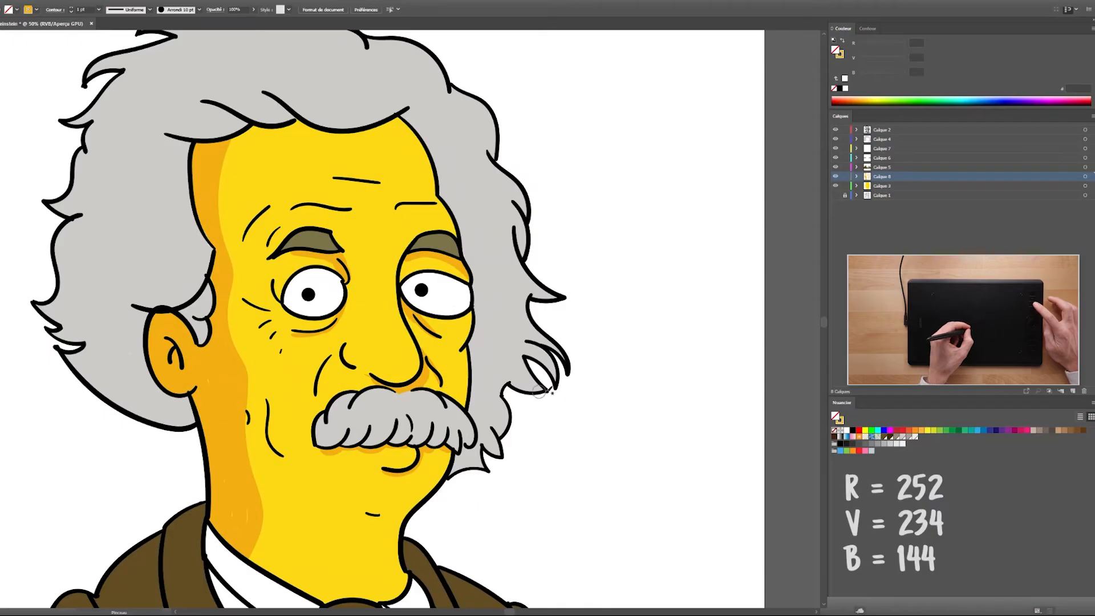
# - Add a new layer above the orange shadow layer and set the brush's stroke to pale yellow RGB 252, 234, 144
pyautogui.click(1073, 392)
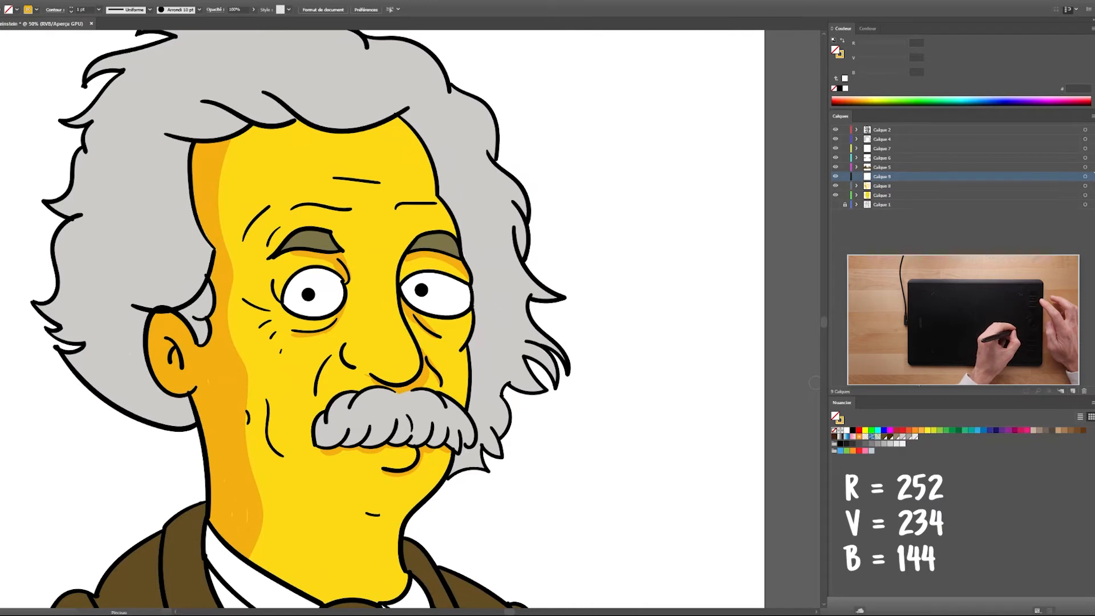
pyautogui.hotkey('shift', 'x')
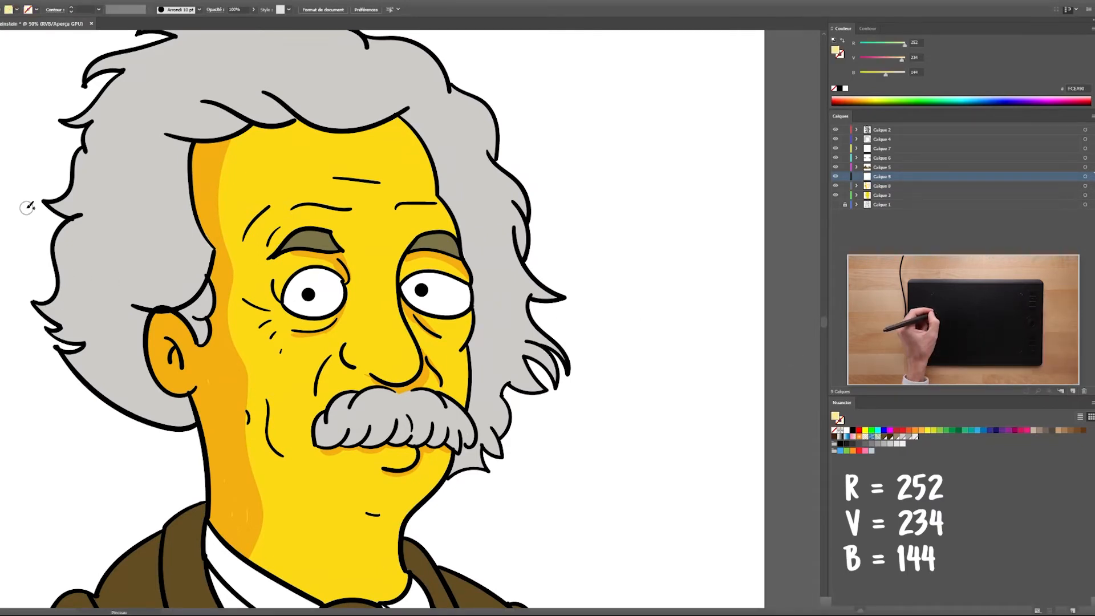
pyautogui.hotkey('shift', 'b')
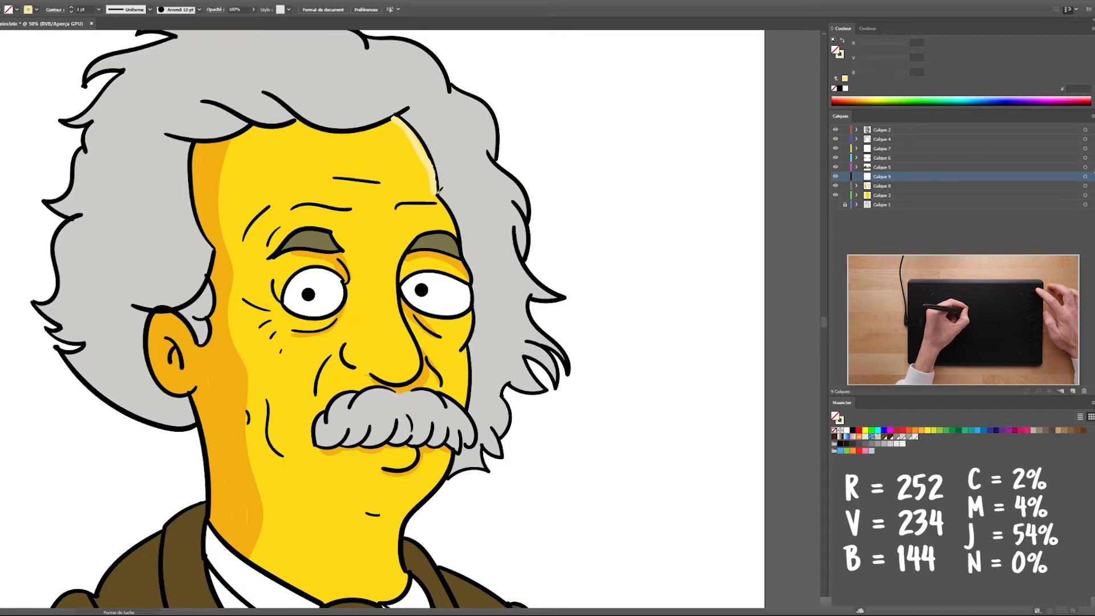
# - Paint pale yellow highlights along the right edge of the face, jaw and neck, beside the nose and along the forehead wrinkle
pyautogui.moveTo(436, 193); pyautogui.dragTo(465, 265)
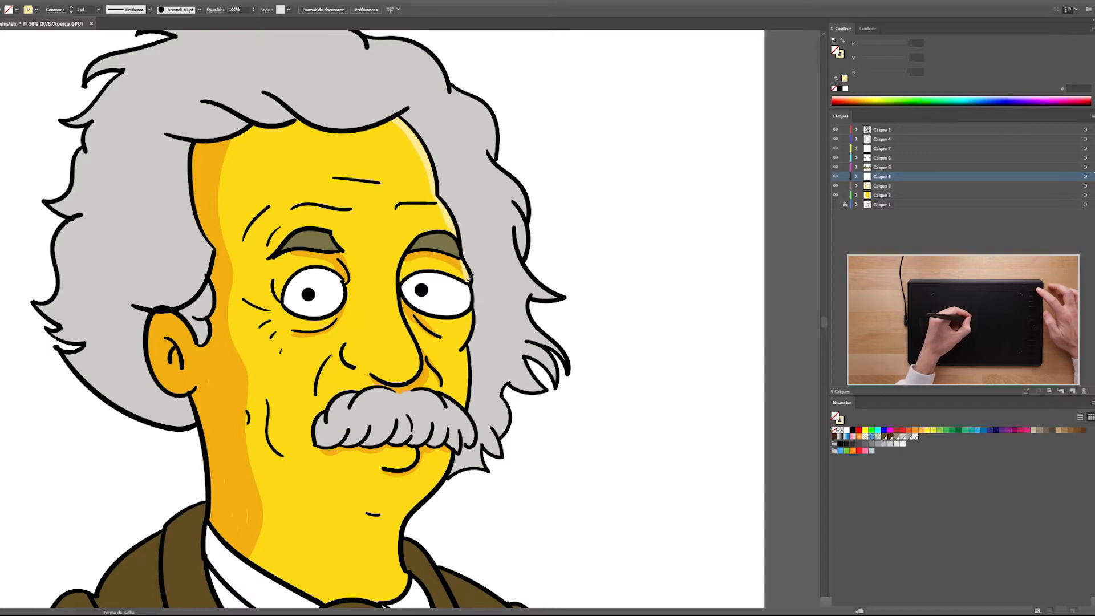
pyautogui.moveTo(463, 357)
pyautogui.mouseDown()
pyautogui.moveTo(431, 240)
pyautogui.moveTo(435, 290)
pyautogui.mouseUp()
pyautogui.moveTo(428, 328)
pyautogui.mouseDown()
pyautogui.moveTo(467, 234)
pyautogui.moveTo(423, 306)
pyautogui.mouseUp()
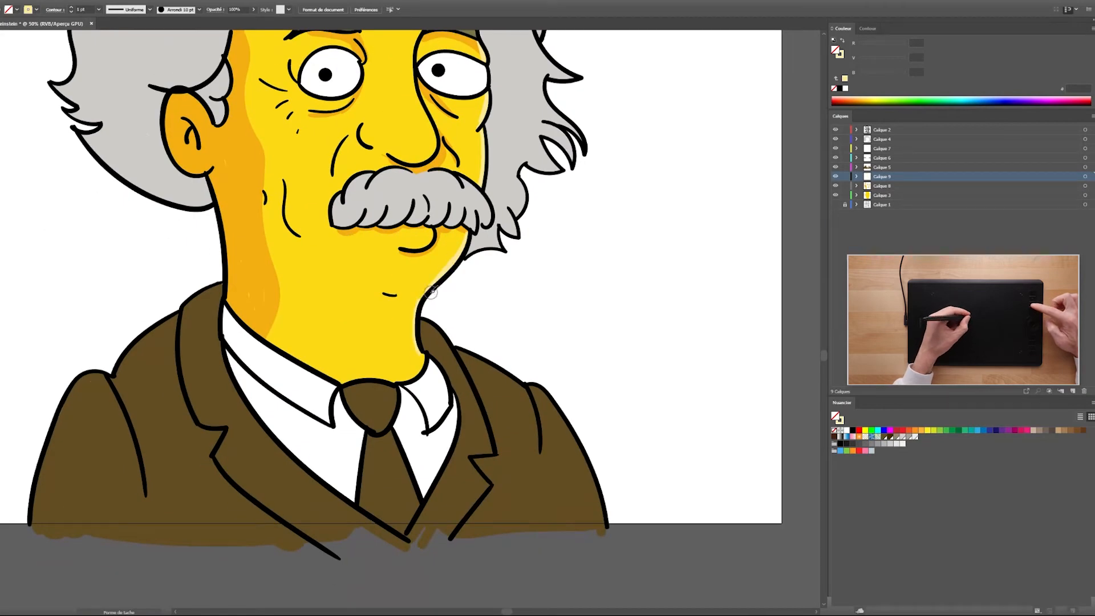
pyautogui.moveTo(422, 364); pyautogui.dragTo(420, 474)
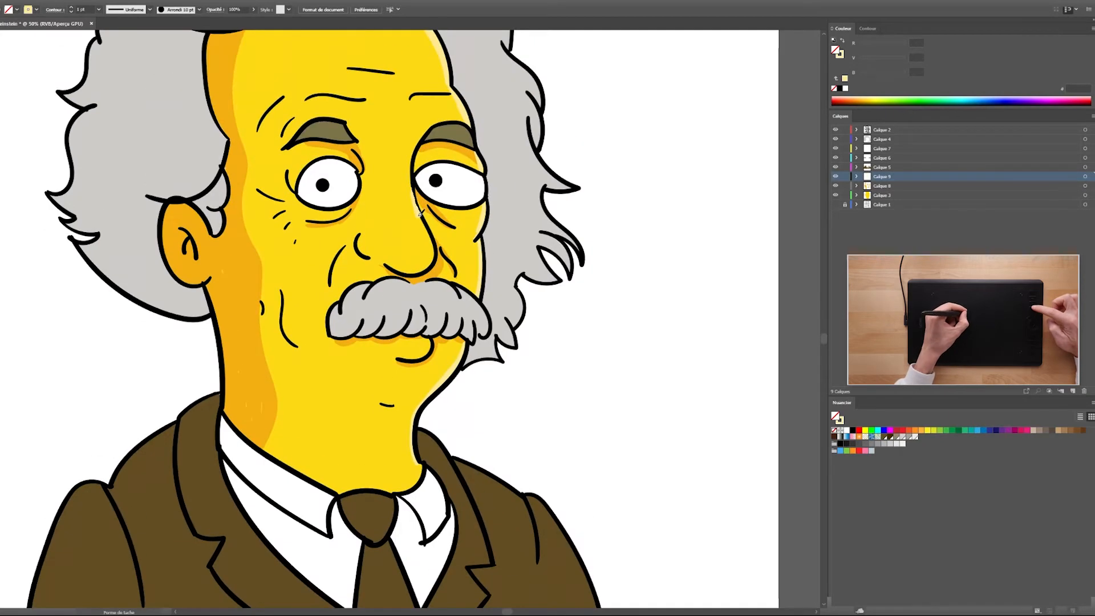
pyautogui.moveTo(323, 92)
pyautogui.mouseDown()
pyautogui.moveTo(301, 177)
pyautogui.moveTo(344, 183)
pyautogui.mouseUp()
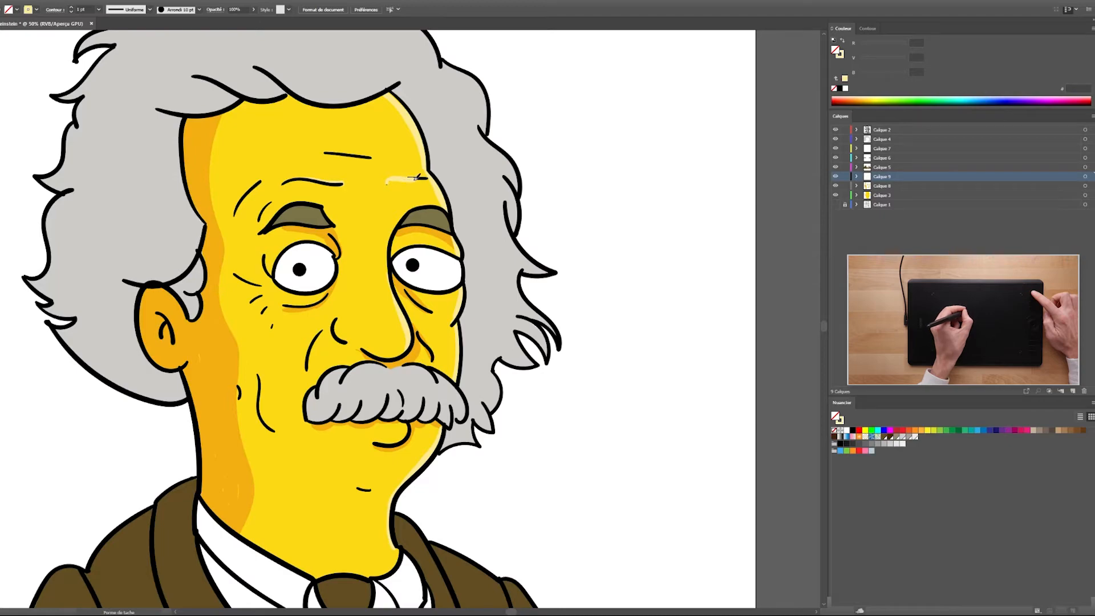
pyautogui.moveTo(425, 176); pyautogui.dragTo(428, 176)
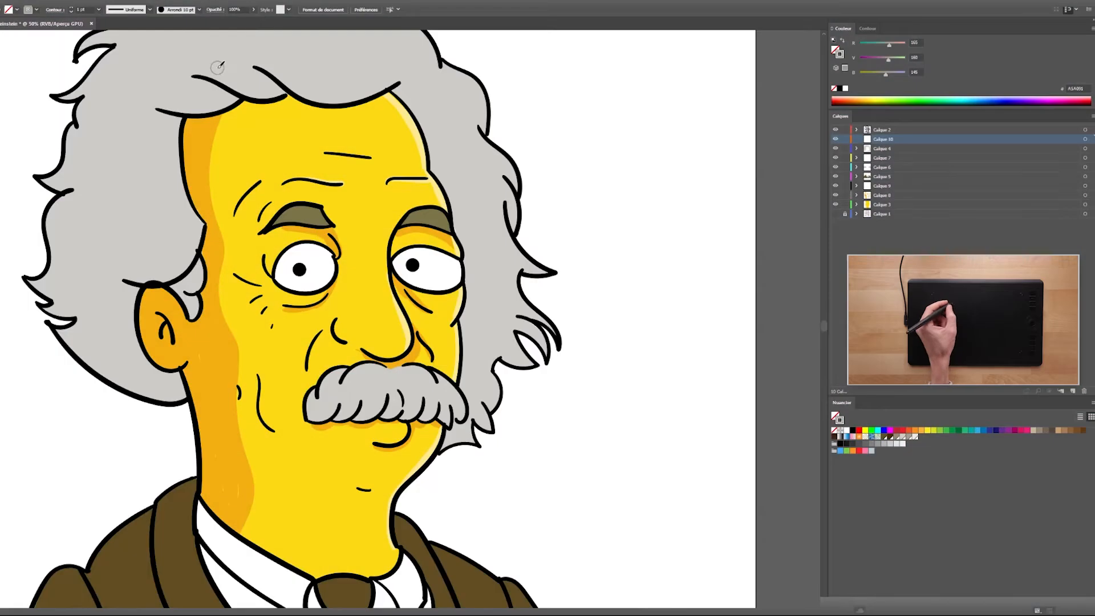
# - Paint warm grey shadows on the hair above the ear, beside the temple and along the underside of the fringe
pyautogui.press('space')
pyautogui.moveTo(227, 178); pyautogui.dragTo(295, 241)
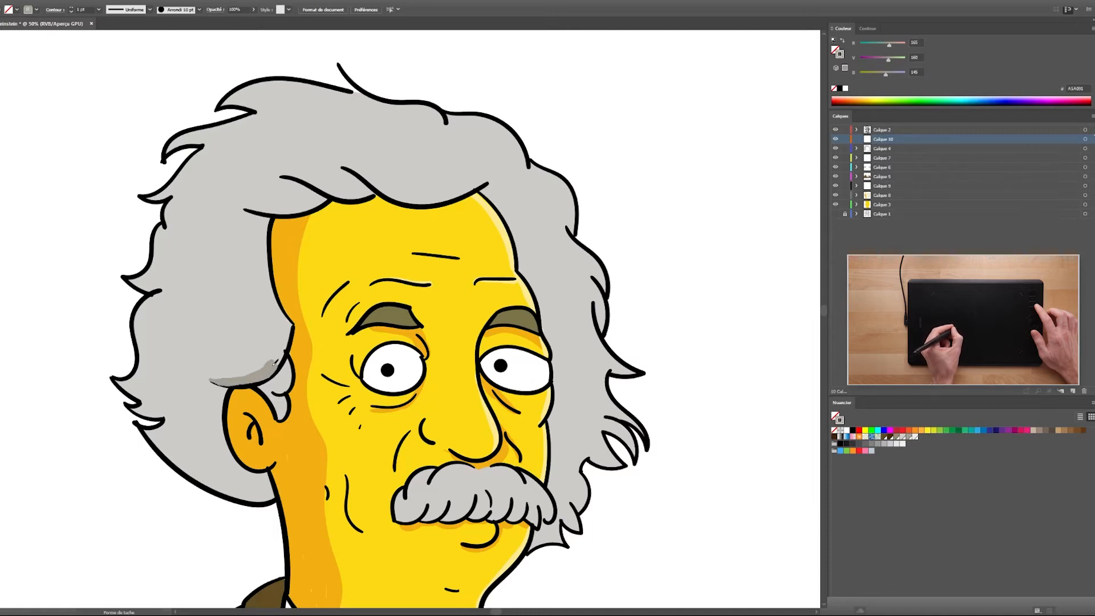
pyautogui.moveTo(286, 322); pyautogui.dragTo(288, 323)
pyautogui.moveTo(211, 327)
pyautogui.mouseDown()
pyautogui.moveTo(267, 279)
pyautogui.moveTo(286, 323)
pyautogui.mouseUp()
pyautogui.moveTo(196, 346); pyautogui.dragTo(275, 344)
pyautogui.moveTo(251, 209); pyautogui.dragTo(469, 191)
# - Shade the left outer hair tips, the lower back hair behind the ear and the sideburn with warm grey
pyautogui.moveTo(145, 196); pyautogui.dragTo(169, 197)
pyautogui.moveTo(126, 276); pyautogui.dragTo(152, 290)
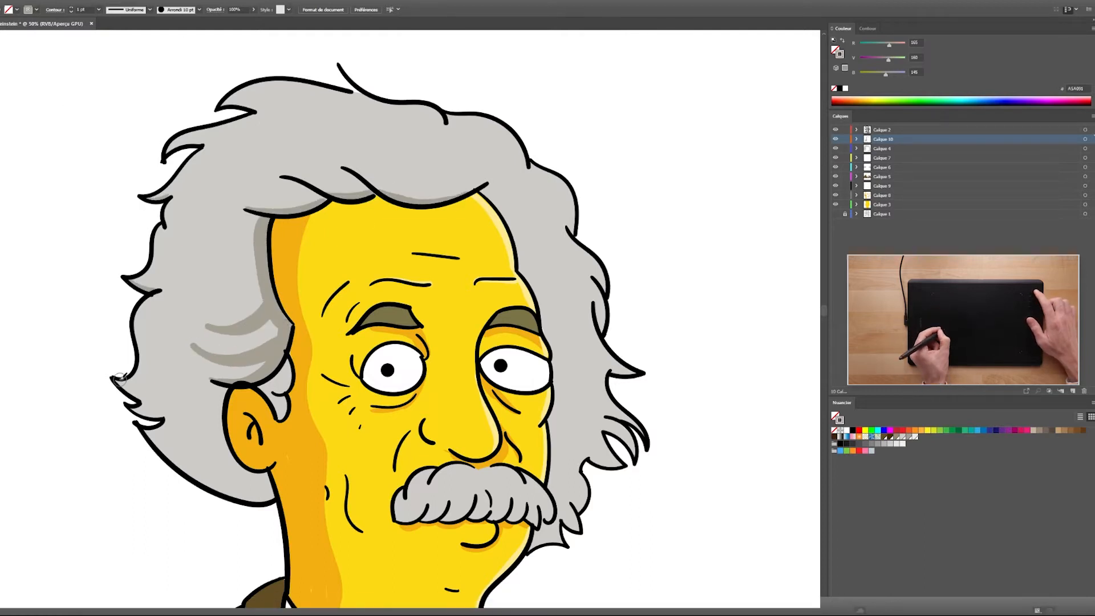
pyautogui.moveTo(117, 376); pyautogui.dragTo(139, 400)
pyautogui.moveTo(137, 409); pyautogui.dragTo(162, 418)
pyautogui.moveTo(143, 429); pyautogui.dragTo(274, 495)
pyautogui.moveTo(228, 393)
pyautogui.mouseDown()
pyautogui.moveTo(197, 451)
pyautogui.moveTo(263, 483)
pyautogui.mouseUp()
pyautogui.moveTo(289, 358); pyautogui.dragTo(281, 415)
# - Paint warm grey shadows on the right-hand hair locks and the moustache, undoing and redrawing the first long lock stroke
pyautogui.moveTo(551, 517); pyautogui.dragTo(449, 425)
pyautogui.moveTo(492, 290); pyautogui.dragTo(496, 336)
pyautogui.hotkey('ctrl', 'z')
pyautogui.moveTo(490, 294); pyautogui.dragTo(517, 371)
pyautogui.moveTo(466, 345); pyautogui.dragTo(472, 427)
pyautogui.moveTo(461, 416); pyautogui.dragTo(452, 436)
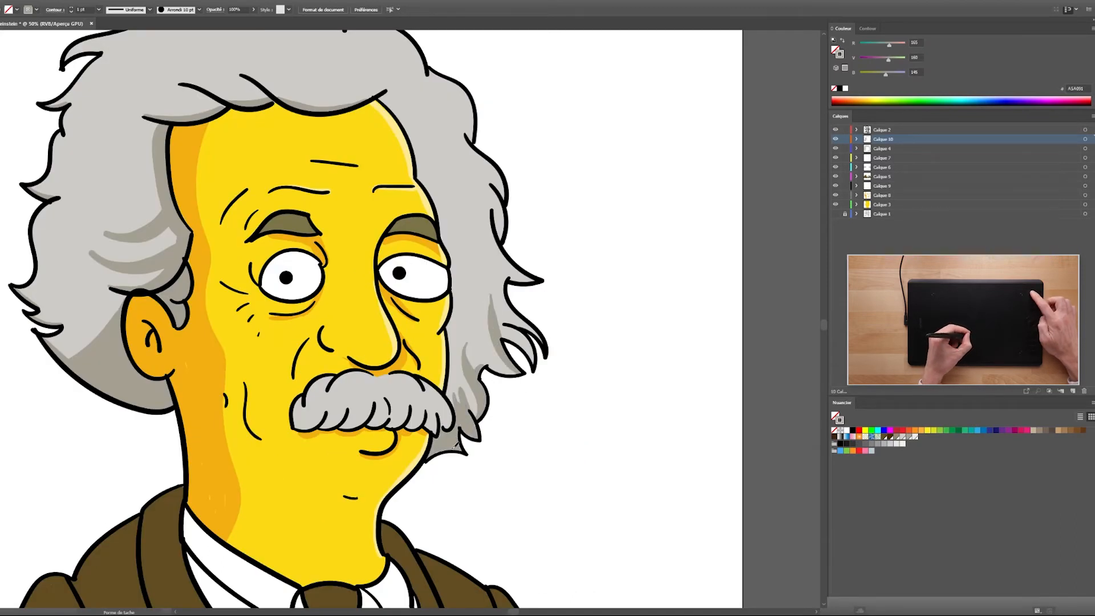
pyautogui.moveTo(520, 280); pyautogui.dragTo(498, 227)
pyautogui.moveTo(381, 324)
pyautogui.mouseDown()
pyautogui.moveTo(277, 341)
pyautogui.moveTo(288, 371)
pyautogui.mouseUp()
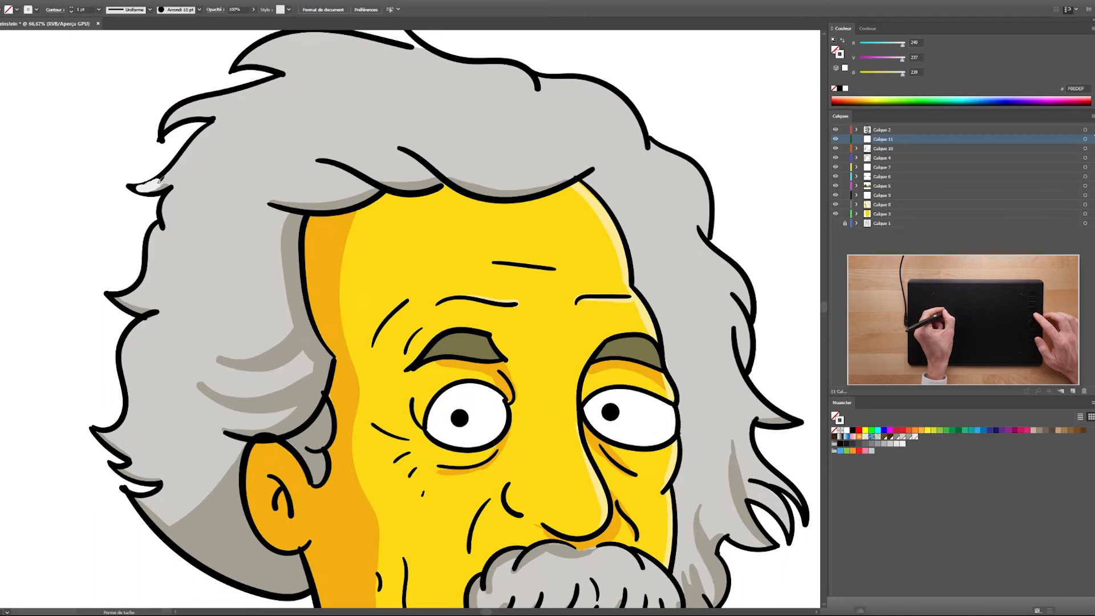
# - Paint off-white highlights along the upper outer contour of the hair, undoing the stroke on the upper left lock
pyautogui.moveTo(201, 133); pyautogui.dragTo(214, 122)
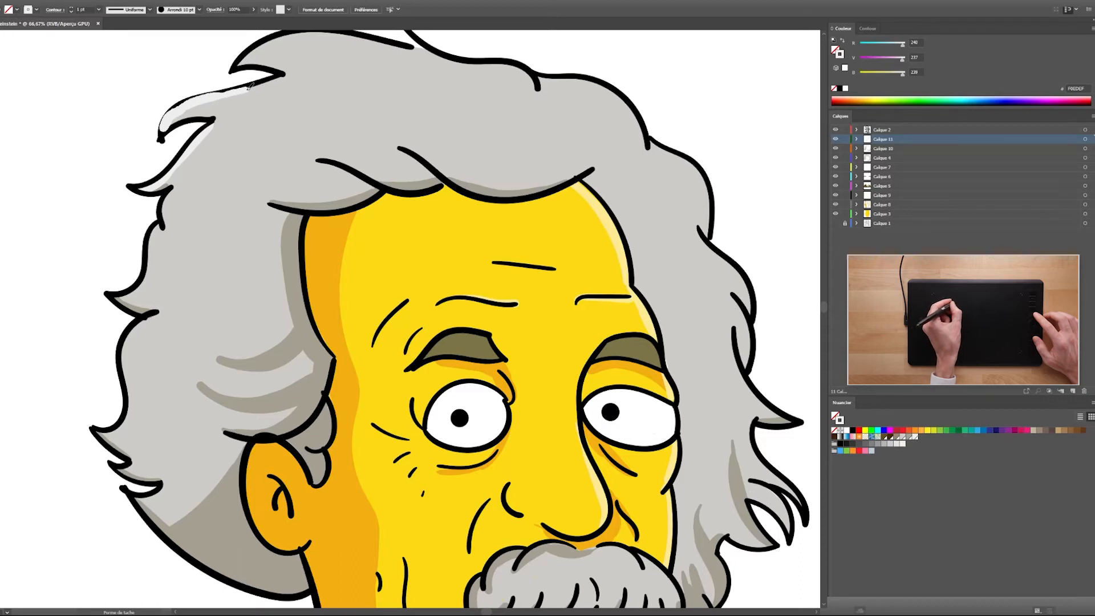
pyautogui.hotkey('ctrl', 'z')
pyautogui.moveTo(241, 65); pyautogui.dragTo(230, 103)
pyautogui.moveTo(226, 104)
pyautogui.mouseDown()
pyautogui.moveTo(294, 73)
pyautogui.moveTo(408, 93)
pyautogui.mouseUp()
pyautogui.moveTo(416, 90); pyautogui.dragTo(520, 126)
pyautogui.moveTo(524, 121)
pyautogui.mouseDown()
pyautogui.moveTo(289, 85)
pyautogui.moveTo(392, 149)
pyautogui.mouseUp()
pyautogui.moveTo(401, 143); pyautogui.dragTo(458, 236)
pyautogui.moveTo(455, 240); pyautogui.dragTo(503, 318)
# - Continue the off-white highlights along the fringe and the edges of the left and right hair locks
pyautogui.moveTo(201, 162)
pyautogui.mouseDown()
pyautogui.moveTo(227, 210)
pyautogui.moveTo(368, 218)
pyautogui.mouseUp()
pyautogui.moveTo(99, 208); pyautogui.dragTo(218, 228)
pyautogui.moveTo(50, 250); pyautogui.dragTo(151, 238)
pyautogui.moveTo(504, 339); pyautogui.dragTo(403, 168)
pyautogui.moveTo(411, 166); pyautogui.dragTo(424, 233)
pyautogui.moveTo(407, 207); pyautogui.dragTo(460, 290)
pyautogui.moveTo(462, 382)
pyautogui.mouseDown()
pyautogui.moveTo(510, 341)
pyautogui.moveTo(560, 331)
pyautogui.mouseUp()
# - Paint short off-white highlights on the moustache and undo the last two strokes
pyautogui.moveTo(369, 375)
pyautogui.mouseDown()
pyautogui.moveTo(417, 390)
pyautogui.moveTo(451, 434)
pyautogui.moveTo(397, 408)
pyautogui.mouseUp()
pyautogui.moveTo(327, 389); pyautogui.dragTo(329, 402)
pyautogui.moveTo(421, 404); pyautogui.dragTo(429, 422)
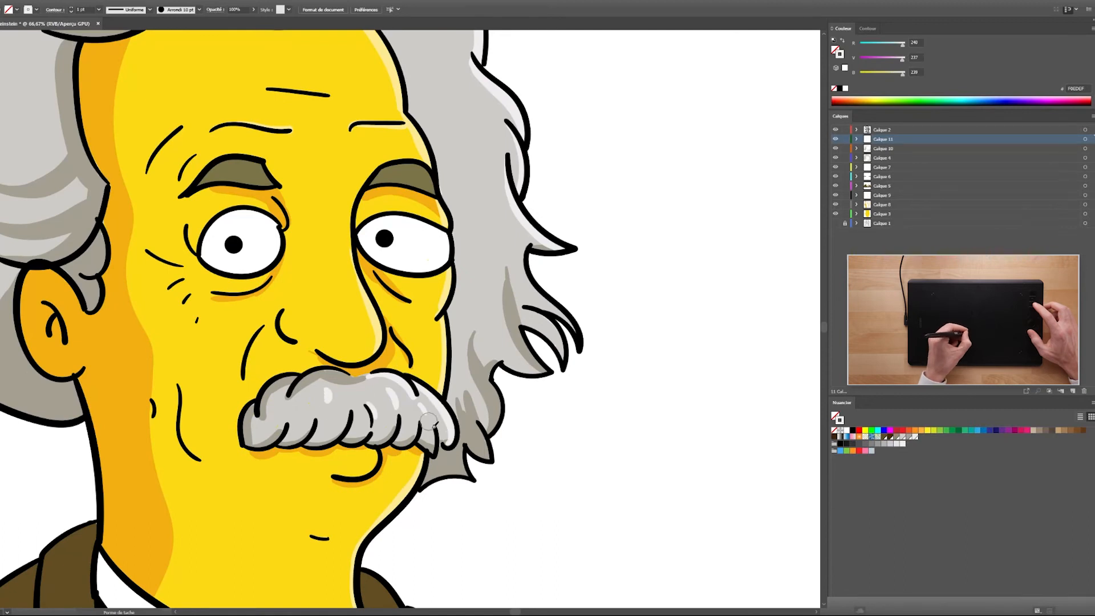
pyautogui.hotkey('ctrl', 'z')
pyautogui.hotkey('ctrl', 'z')
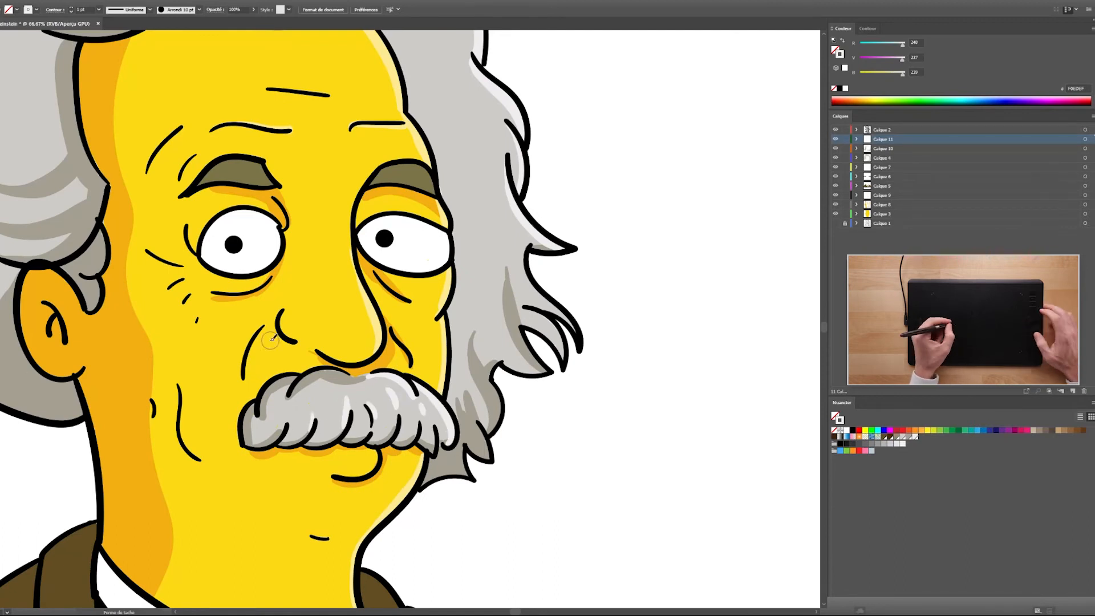
# - Paint off-white streaks inside the left side of the hair, undoing and repainting one stroke above the ear
pyautogui.moveTo(101, 107); pyautogui.dragTo(237, 276)
pyautogui.moveTo(220, 138)
pyautogui.mouseDown()
pyautogui.moveTo(136, 160)
pyautogui.moveTo(167, 156)
pyautogui.mouseUp()
pyautogui.moveTo(151, 173); pyautogui.dragTo(101, 249)
pyautogui.moveTo(182, 330); pyautogui.dragTo(79, 331)
pyautogui.hotkey('ctrl', 'z')
pyautogui.moveTo(183, 381); pyautogui.dragTo(61, 363)
pyautogui.moveTo(147, 416); pyautogui.dragTo(64, 438)
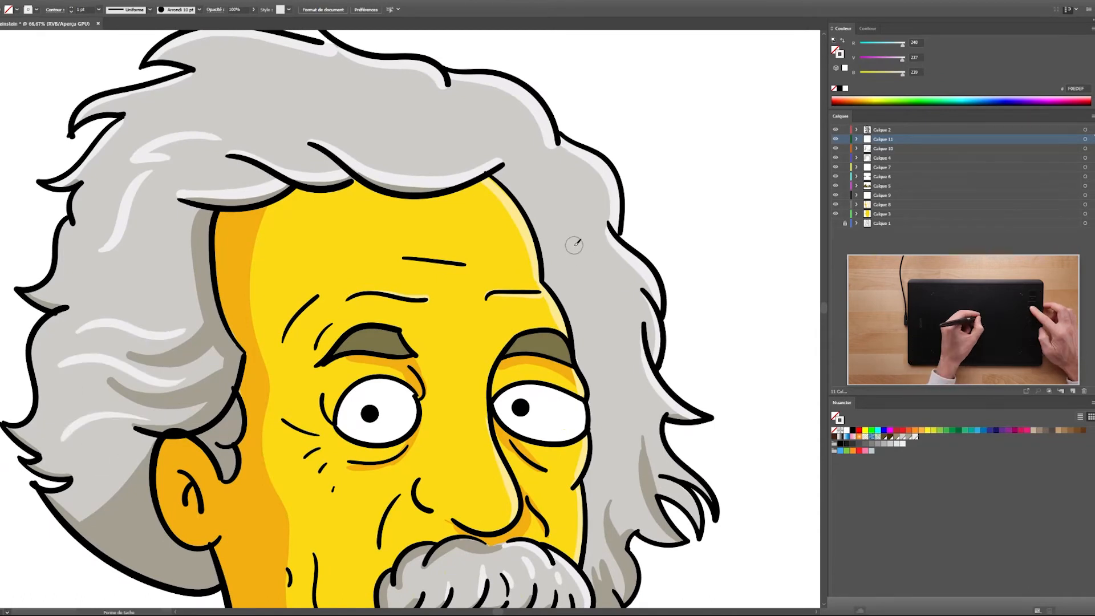
# - Paint off-white streaks across the crown and the right side of the hair, undoing the last stroke
pyautogui.moveTo(574, 243); pyautogui.dragTo(467, 238)
pyautogui.moveTo(353, 127); pyautogui.dragTo(230, 98)
pyautogui.moveTo(458, 201)
pyautogui.mouseDown()
pyautogui.moveTo(403, 119)
pyautogui.moveTo(460, 192)
pyautogui.mouseUp()
pyautogui.moveTo(454, 257); pyautogui.dragTo(452, 339)
pyautogui.moveTo(413, 190); pyautogui.dragTo(424, 207)
pyautogui.moveTo(365, 126); pyautogui.dragTo(516, 281)
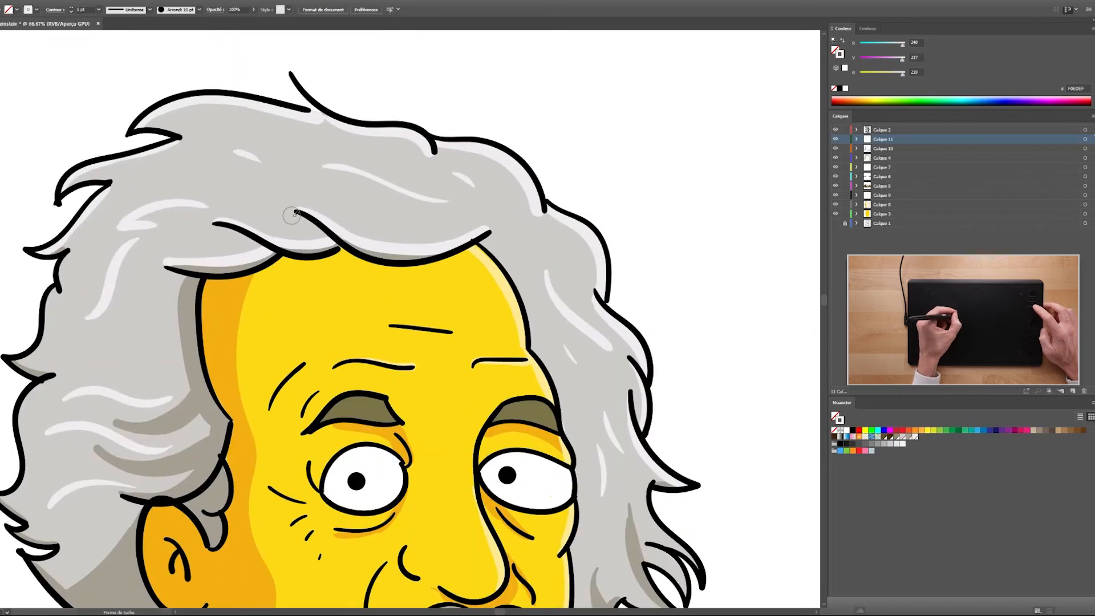
pyautogui.moveTo(242, 289); pyautogui.dragTo(230, 48)
pyautogui.moveTo(443, 384); pyautogui.dragTo(236, 290)
pyautogui.moveTo(386, 197)
pyautogui.mouseDown()
pyautogui.moveTo(408, 247)
pyautogui.moveTo(584, 362)
pyautogui.moveTo(542, 349)
pyautogui.mouseUp()
pyautogui.hotkey('ctrl', 'z')
# - Set the brush's stroke to the dark brown swatch and add a new layer directly above the clothing layer Calque 5
pyautogui.hotkey('ctrl', '-')
pyautogui.hotkey('ctrl', '-')
pyautogui.hotkey('ctrl', '-')
pyautogui.moveTo(405, 355); pyautogui.dragTo(452, 288)
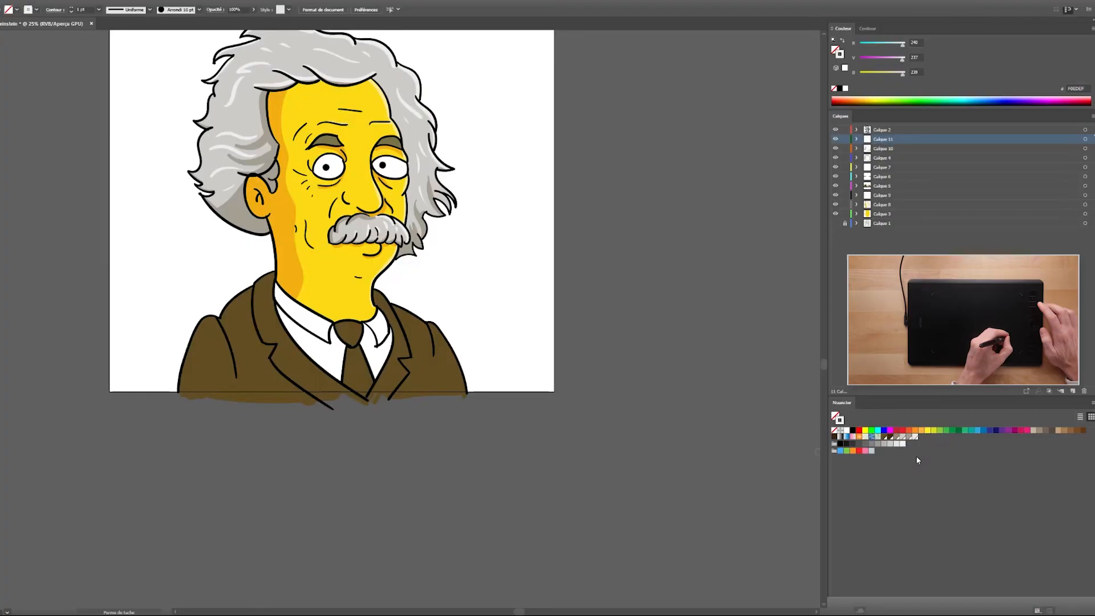
pyautogui.click(890, 438)
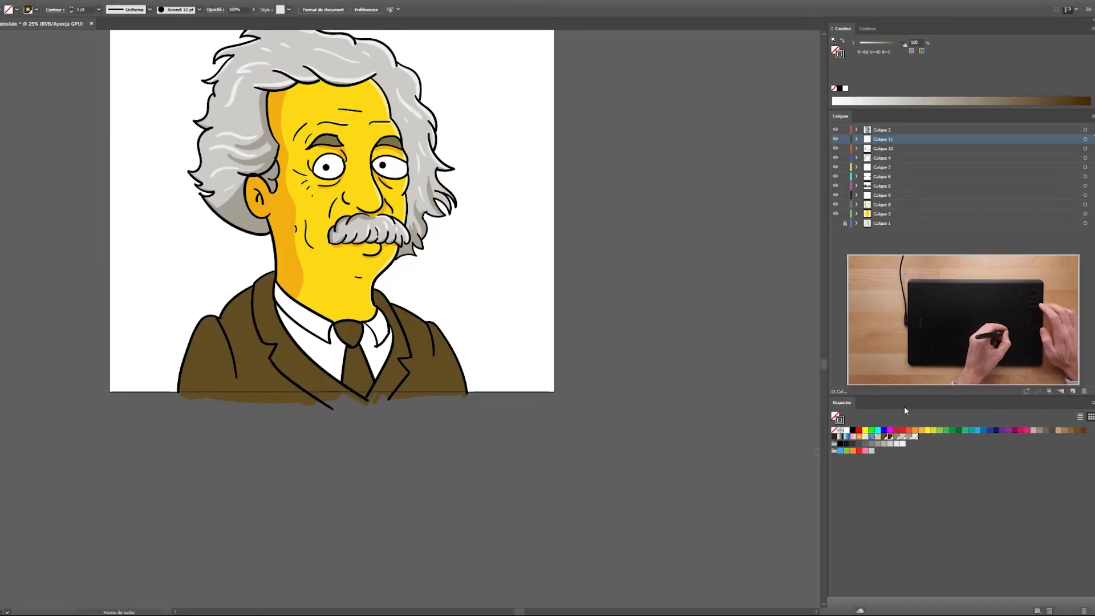
pyautogui.click(923, 186)
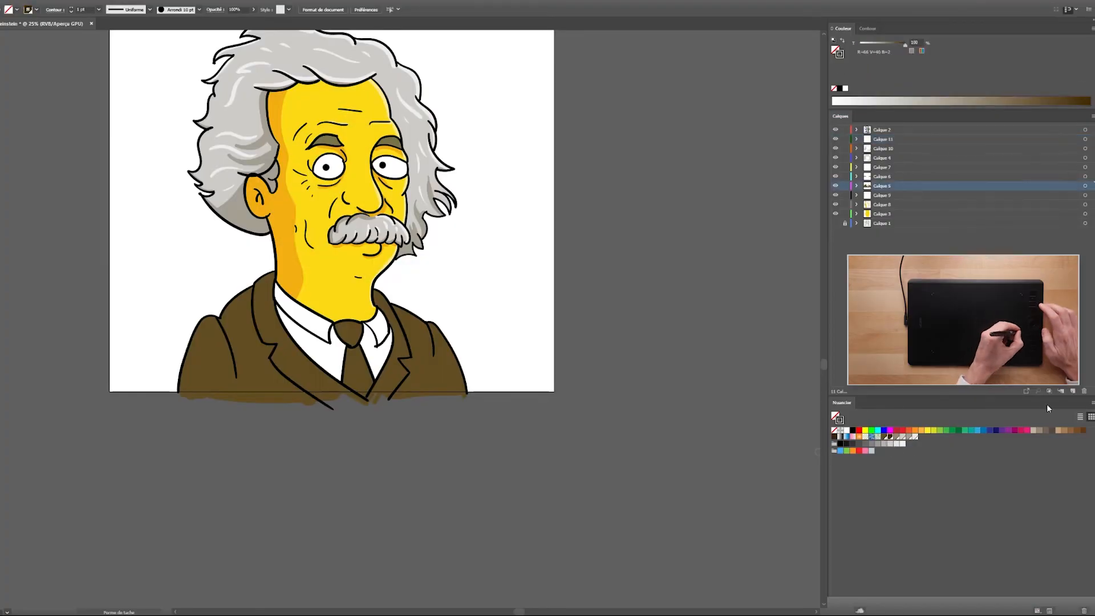
pyautogui.click(1075, 392)
pyautogui.scroll(3, 270, 316)
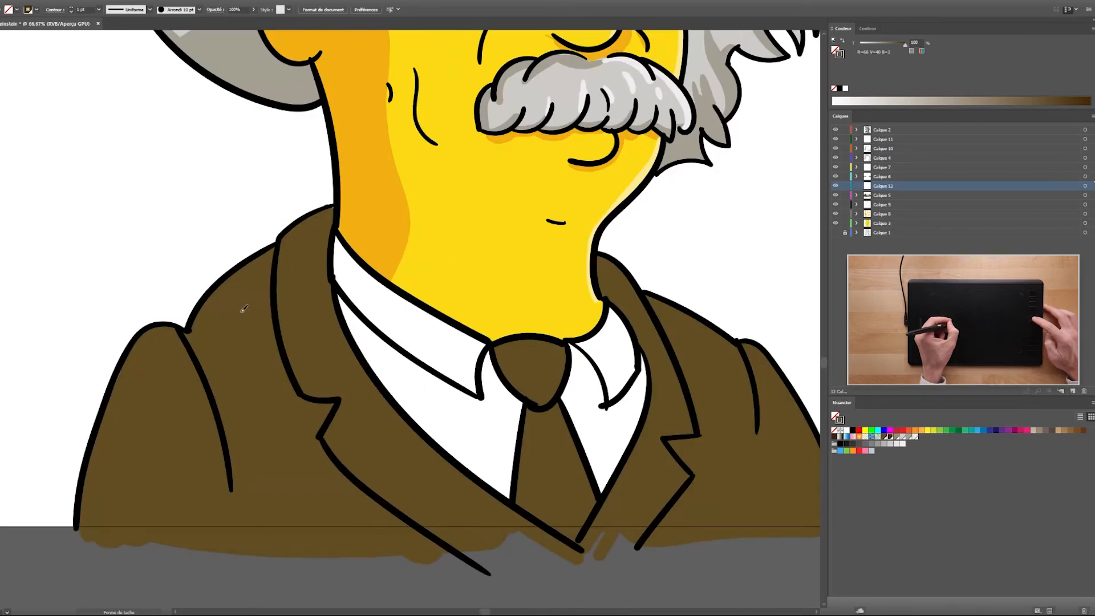
# - Paint dark brown shadows on the left side of the jacket along the collar, shoulder, sleeve seam and lapel edge
pyautogui.moveTo(293, 317); pyautogui.dragTo(264, 293)
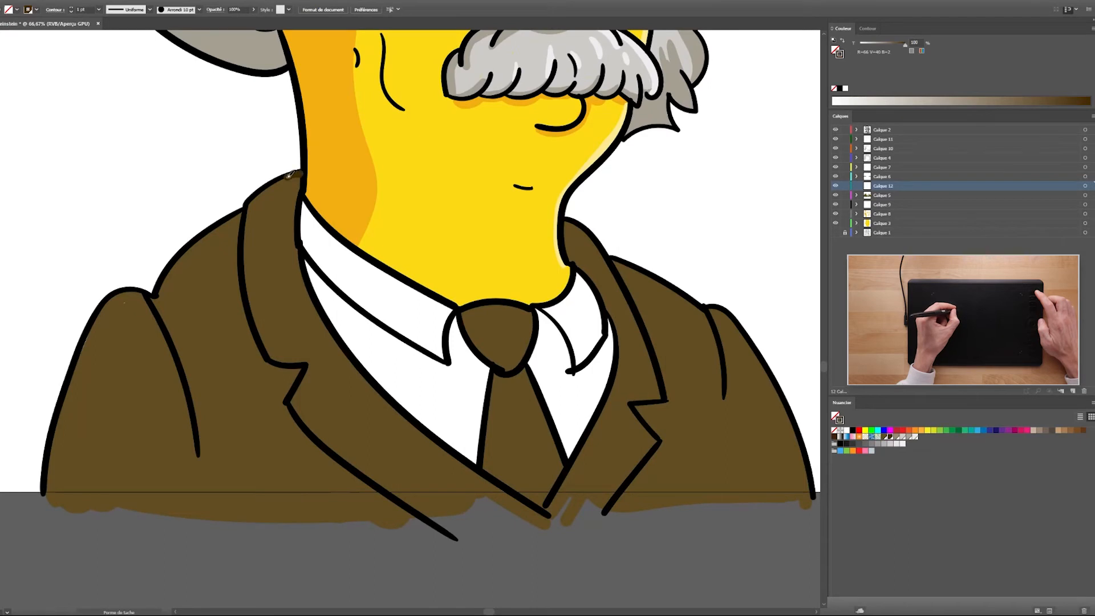
pyautogui.moveTo(251, 202); pyautogui.dragTo(245, 207)
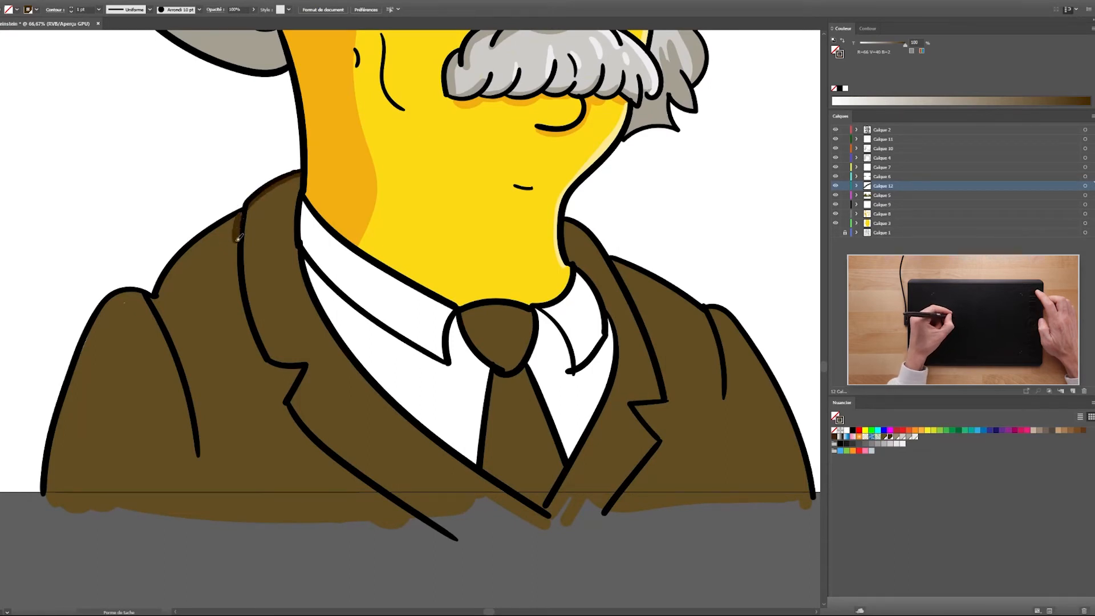
pyautogui.moveTo(239, 257); pyautogui.dragTo(240, 282)
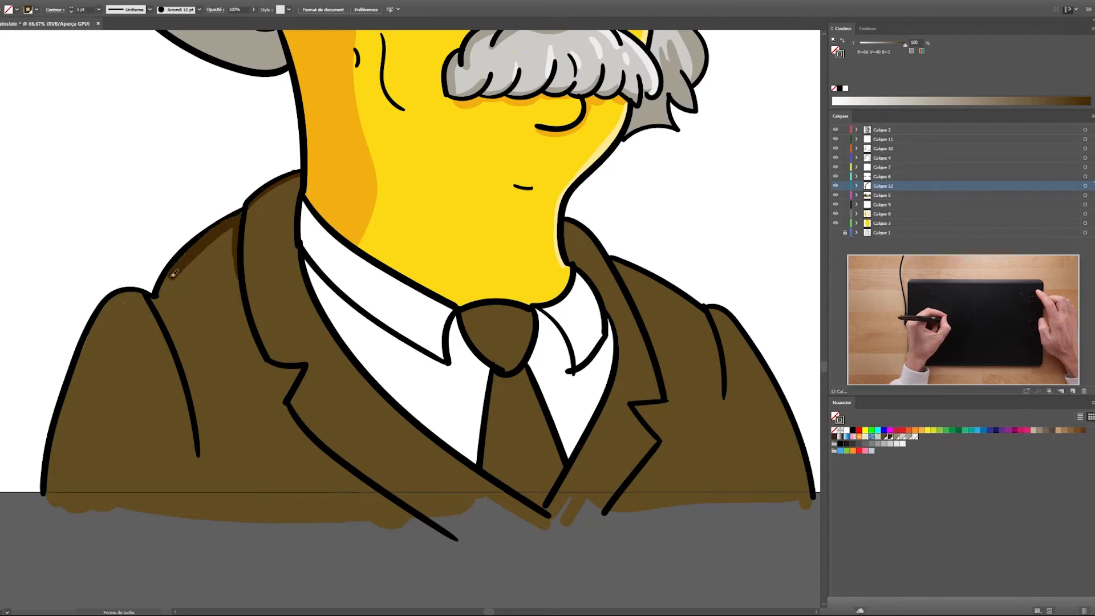
pyautogui.moveTo(155, 302)
pyautogui.mouseDown()
pyautogui.moveTo(228, 228)
pyautogui.moveTo(170, 351)
pyautogui.mouseUp()
pyautogui.moveTo(136, 300)
pyautogui.mouseDown()
pyautogui.moveTo(97, 322)
pyautogui.moveTo(61, 421)
pyautogui.mouseUp()
pyautogui.moveTo(164, 313)
pyautogui.mouseDown()
pyautogui.moveTo(230, 239)
pyautogui.moveTo(248, 331)
pyautogui.mouseUp()
pyautogui.moveTo(250, 219); pyautogui.dragTo(281, 191)
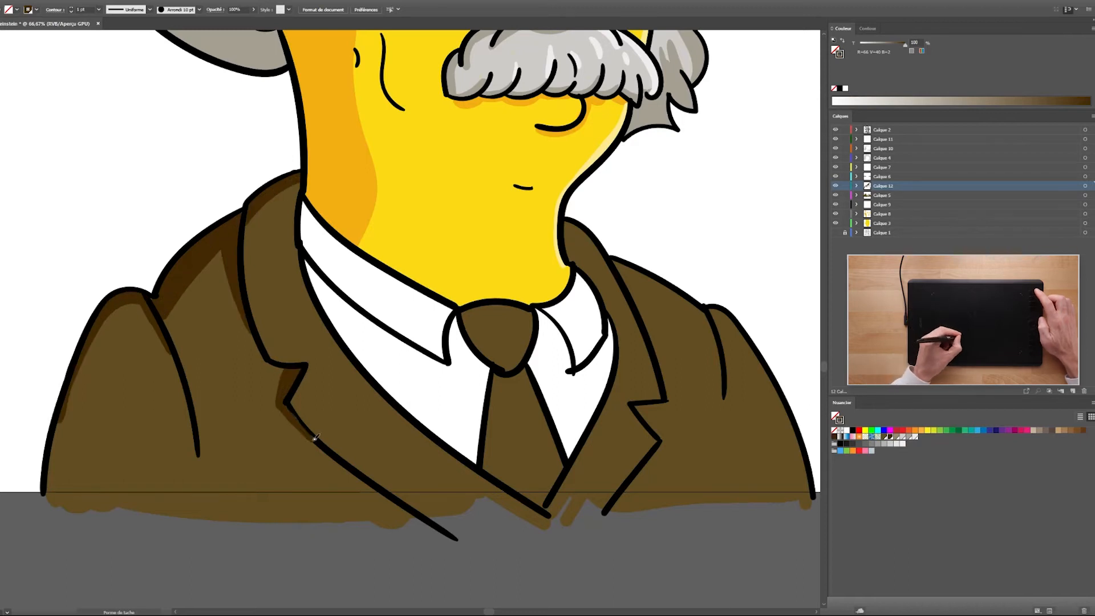
# - Paint dark brown shadows beneath the right lapel notch and down the left side of the tie knot and tie
pyautogui.moveTo(282, 386)
pyautogui.mouseDown()
pyautogui.moveTo(88, 295)
pyautogui.moveTo(192, 355)
pyautogui.mouseUp()
pyautogui.moveTo(570, 375); pyautogui.dragTo(545, 379)
pyautogui.moveTo(383, 281); pyautogui.dragTo(408, 336)
pyautogui.moveTo(406, 344); pyautogui.dragTo(395, 438)
pyautogui.moveTo(378, 282); pyautogui.dragTo(392, 318)
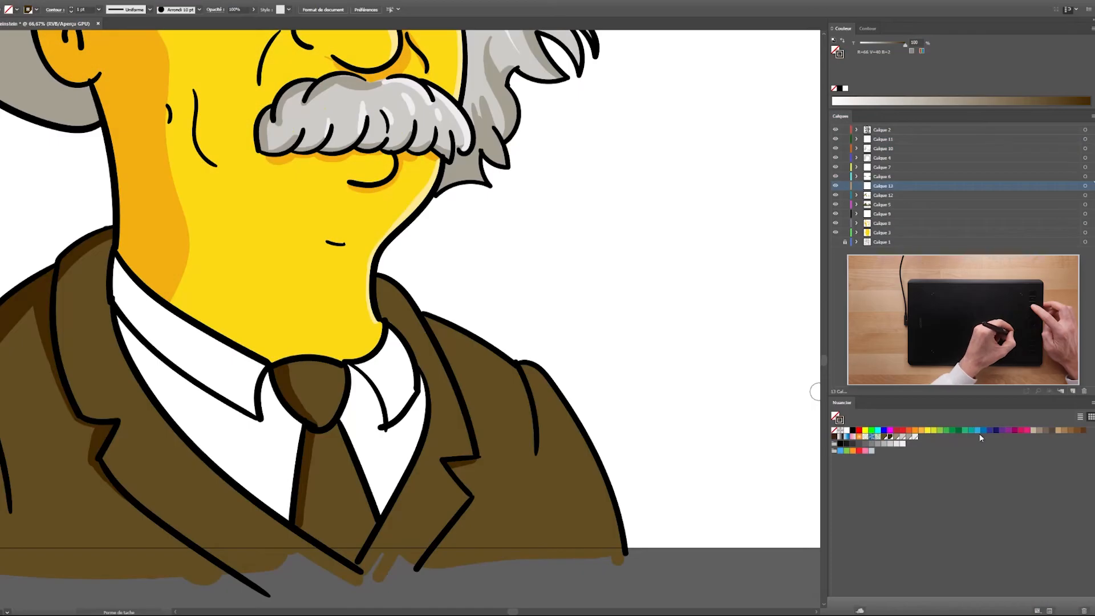
# - On Calque 13, paint grey-beige highlights along the jacket's right collar, lapel, shoulder and sleeve edge
pyautogui.click(896, 437)
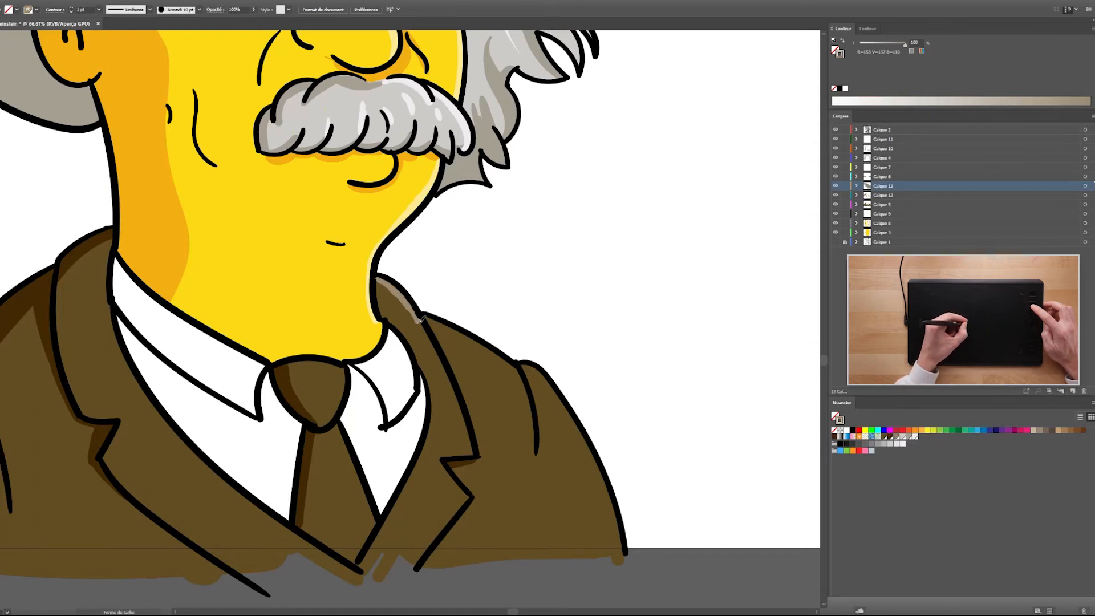
pyautogui.moveTo(420, 322); pyautogui.dragTo(472, 453)
pyautogui.moveTo(378, 279); pyautogui.dragTo(471, 452)
pyautogui.moveTo(423, 319); pyautogui.dragTo(530, 403)
pyautogui.moveTo(429, 327)
pyautogui.mouseDown()
pyautogui.moveTo(532, 420)
pyautogui.moveTo(534, 442)
pyautogui.mouseUp()
pyautogui.moveTo(523, 369)
pyautogui.mouseDown()
pyautogui.moveTo(583, 439)
pyautogui.moveTo(571, 421)
pyautogui.moveTo(618, 537)
pyautogui.mouseUp()
pyautogui.moveTo(614, 497); pyautogui.dragTo(623, 550)
pyautogui.moveTo(443, 468); pyautogui.dragTo(471, 497)
# - Add grey-beige highlights to the top of the tie knot and the tie's right edge, repainting the edge stroke once
pyautogui.moveTo(292, 361); pyautogui.dragTo(333, 370)
pyautogui.moveTo(338, 425); pyautogui.dragTo(377, 521)
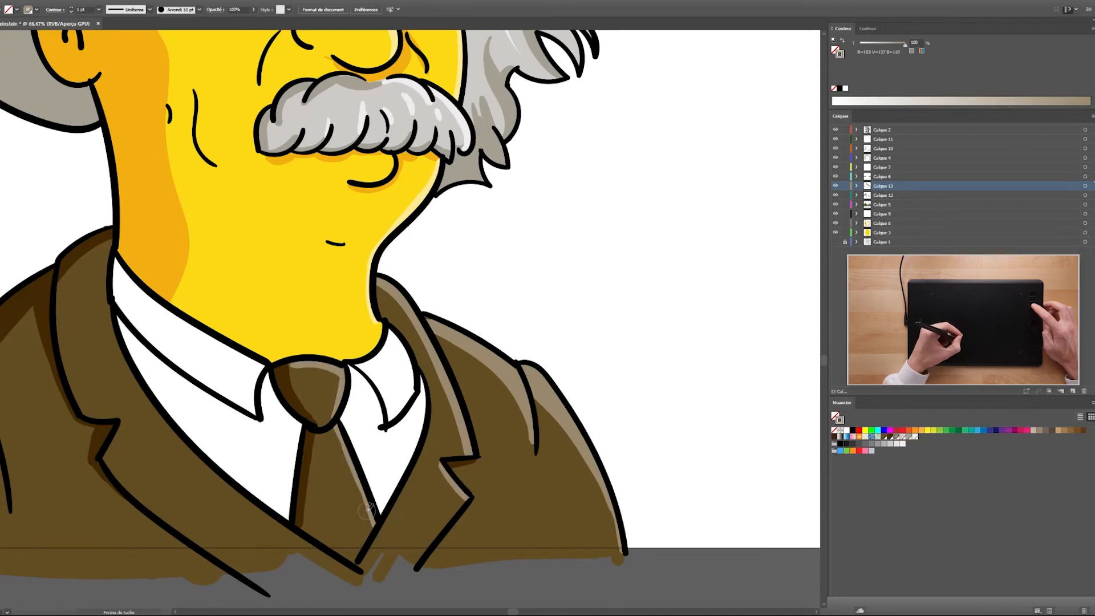
pyautogui.hotkey('ctrl', 'z')
pyautogui.moveTo(333, 420); pyautogui.dragTo(376, 516)
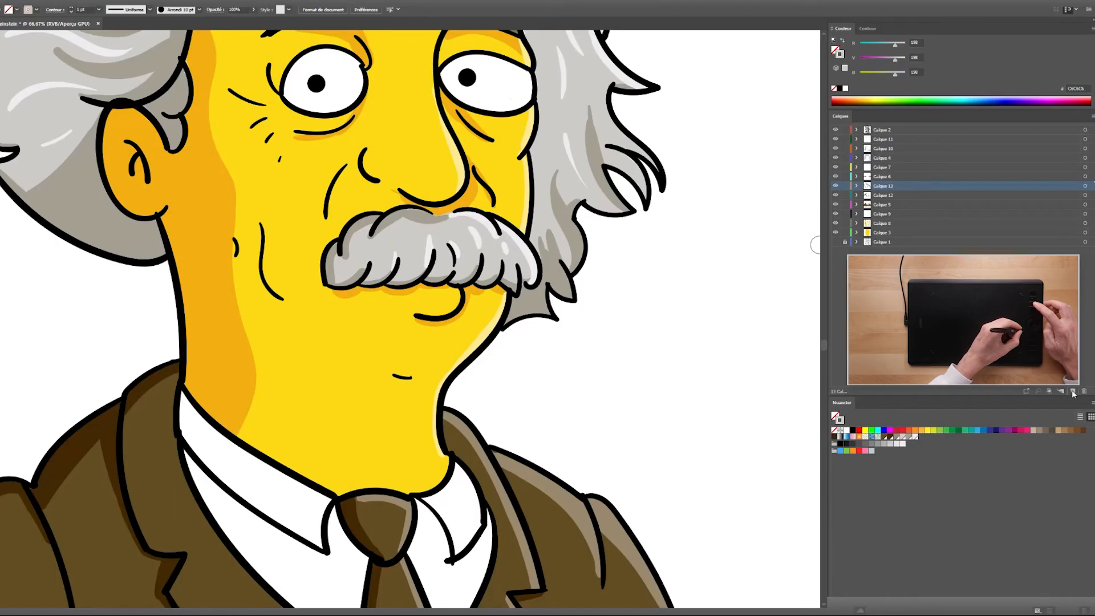
# - Add a new layer, start light grey C6C6C6 shadows beside the shirt collar, and move the layer directly below Calque 2
pyautogui.click(1073, 391)
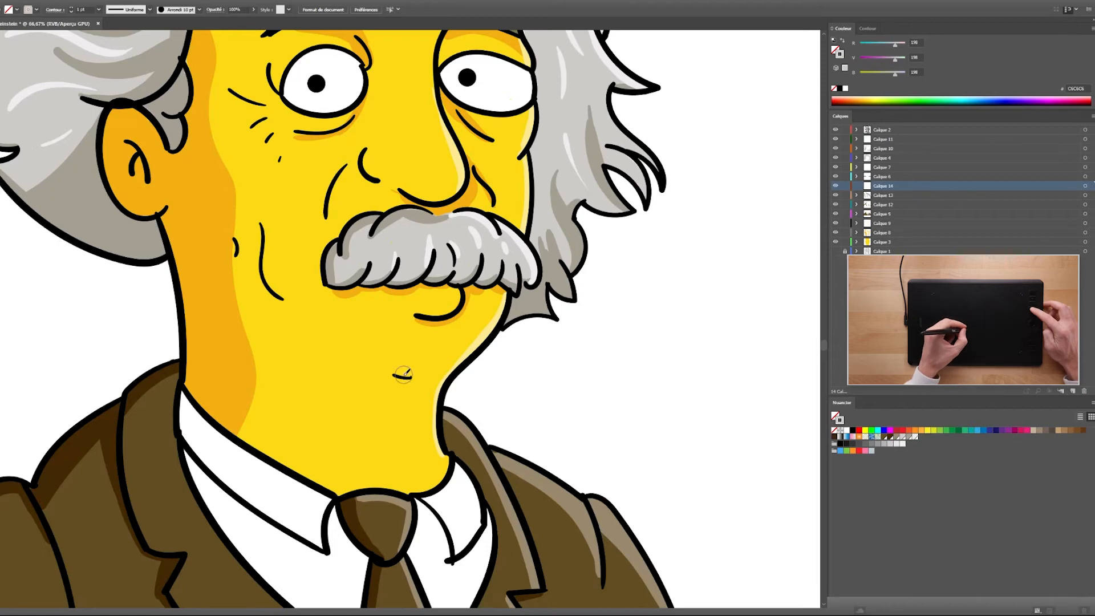
pyautogui.moveTo(415, 425); pyautogui.dragTo(441, 287)
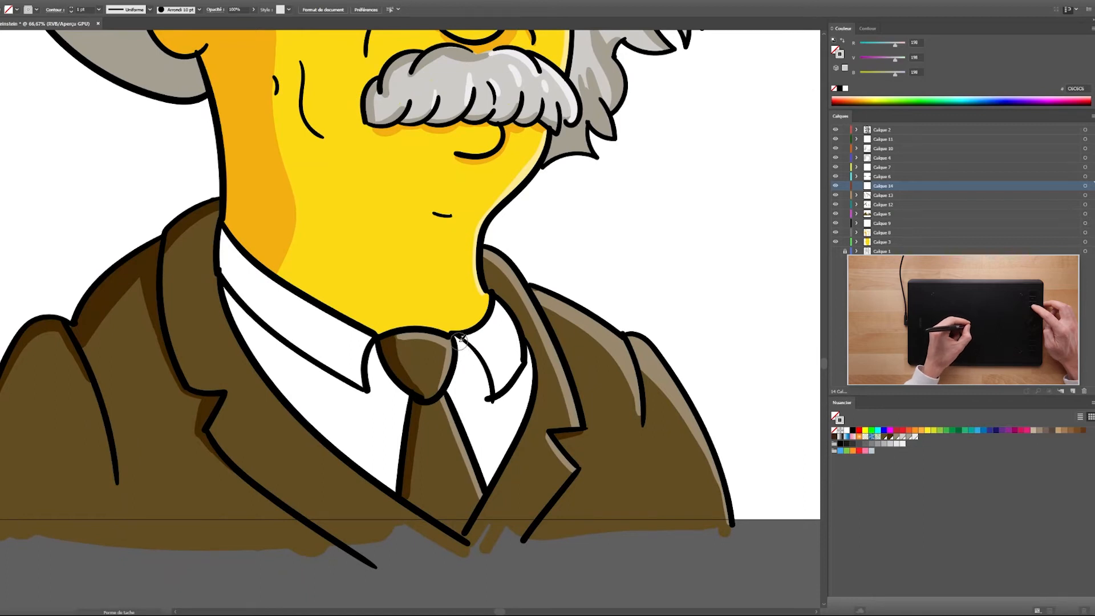
pyautogui.moveTo(481, 364); pyautogui.dragTo(487, 393)
pyautogui.moveTo(374, 348); pyautogui.dragTo(373, 382)
pyautogui.moveTo(889, 186); pyautogui.dragTo(889, 135)
# - Paint light grey shadows on the shirt under both collar flaps, along the jacket lapels and beside the tie
pyautogui.moveTo(477, 371); pyautogui.dragTo(486, 393)
pyautogui.moveTo(528, 349); pyautogui.dragTo(526, 417)
pyautogui.moveTo(229, 294); pyautogui.dragTo(273, 337)
pyautogui.moveTo(230, 301); pyautogui.dragTo(310, 422)
pyautogui.moveTo(381, 357); pyautogui.dragTo(394, 489)
pyautogui.moveTo(264, 277)
pyautogui.mouseDown()
pyautogui.moveTo(249, 291)
pyautogui.moveTo(230, 245)
pyautogui.moveTo(235, 280)
pyautogui.mouseUp()
pyautogui.moveTo(502, 305); pyautogui.dragTo(525, 358)
# - Paint light grey shadows inside the whites of both eyes along their upper-left edges
pyautogui.moveTo(379, 171); pyautogui.dragTo(337, 523)
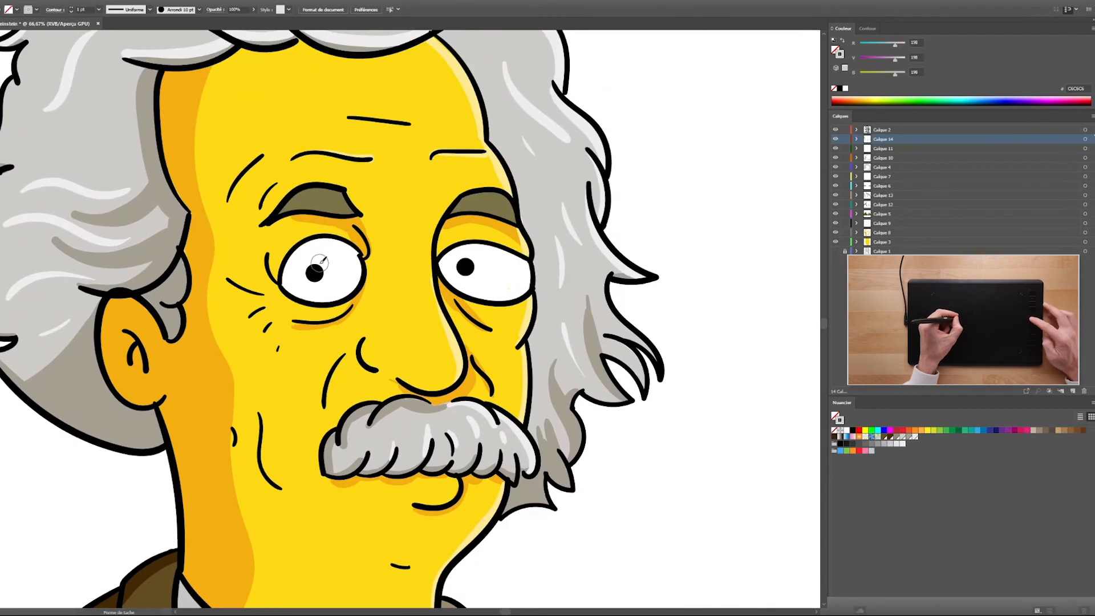
pyautogui.moveTo(315, 239); pyautogui.dragTo(297, 287)
pyautogui.moveTo(497, 246)
pyautogui.mouseDown()
pyautogui.moveTo(451, 254)
pyautogui.moveTo(502, 251)
pyautogui.moveTo(526, 264)
pyautogui.mouseUp()
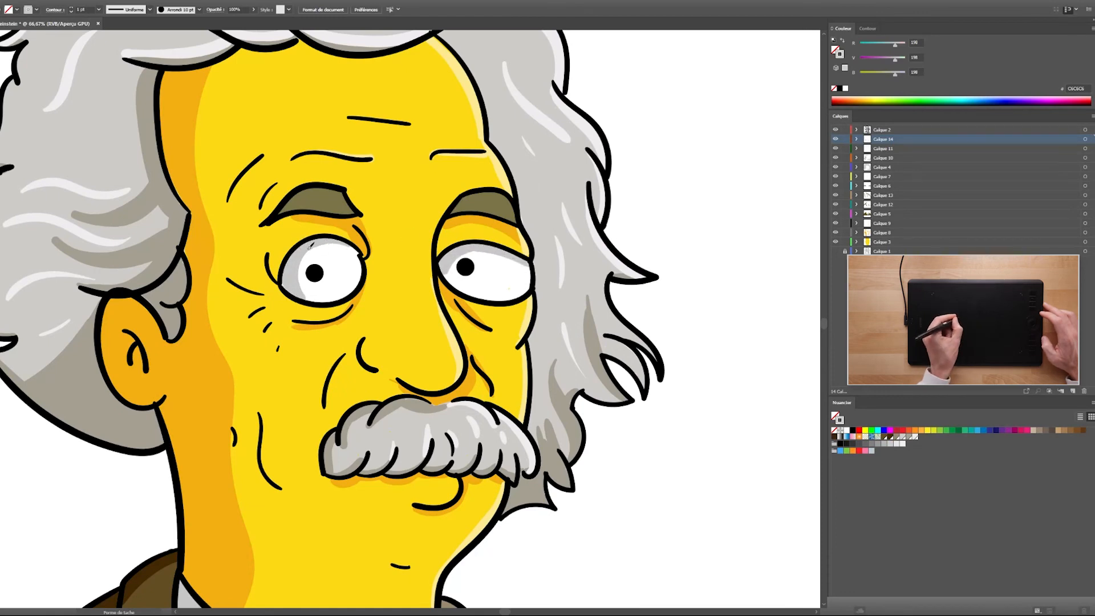
pyautogui.hotkey('ctrl', '-')
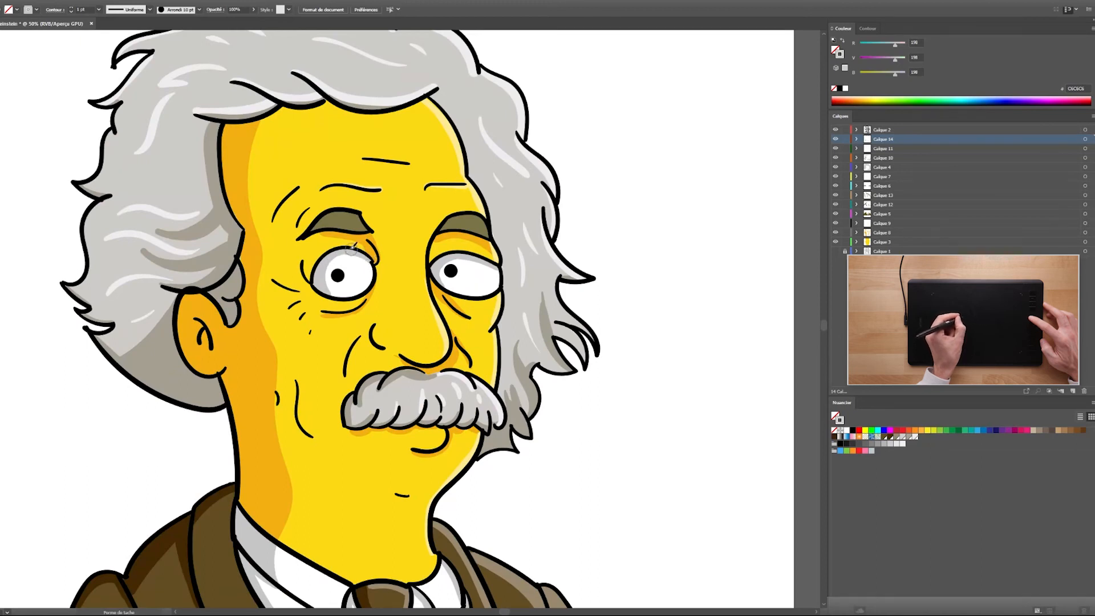
pyautogui.hotkey('ctrl', '-')
pyautogui.moveTo(370, 319); pyautogui.dragTo(316, 302)
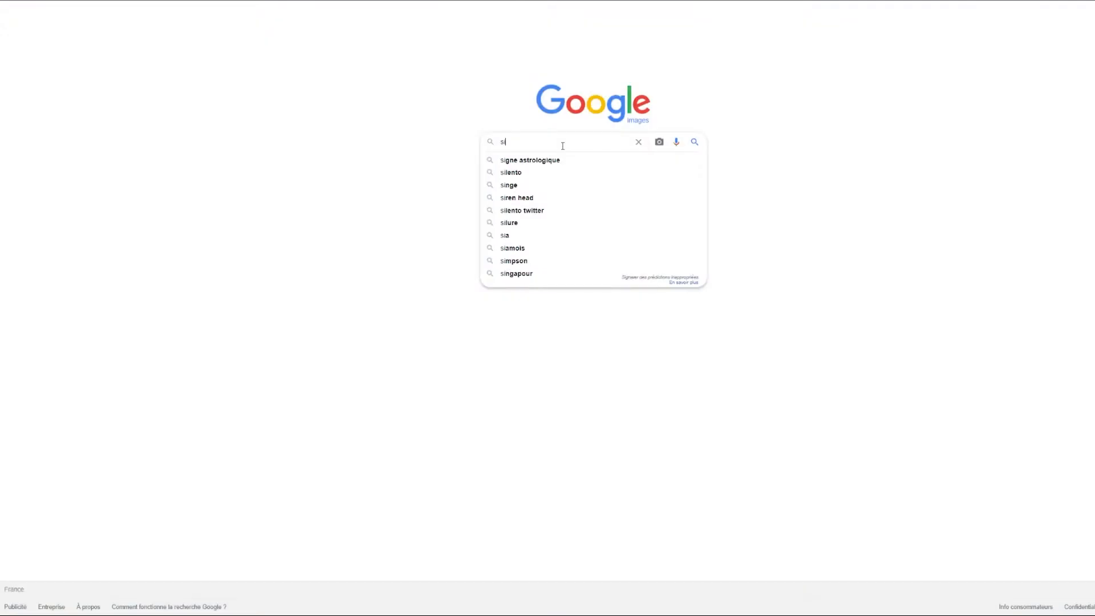
# - Switch to Google Images, search for "simpson school" and open the first Springfield Elementary School picture
pyautogui.write('mpson')
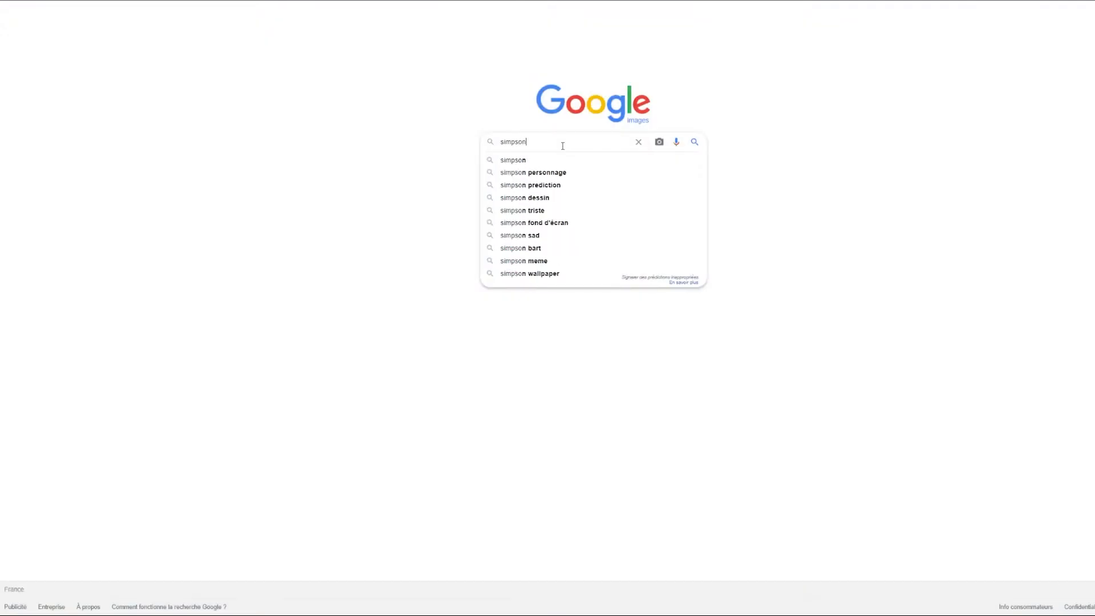
pyautogui.write(' school')
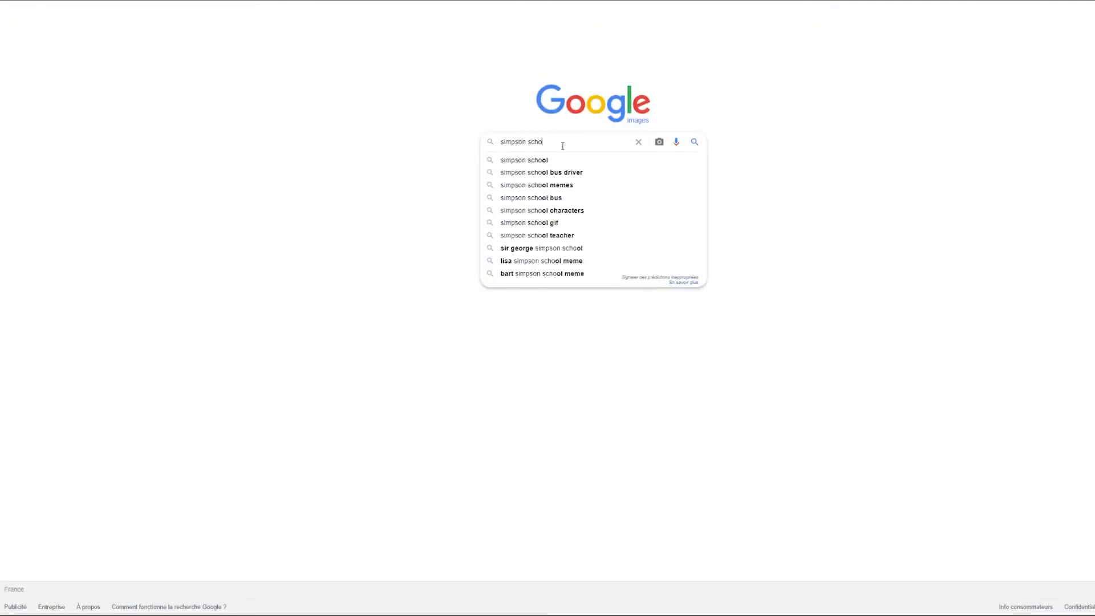
pyautogui.press('Return')
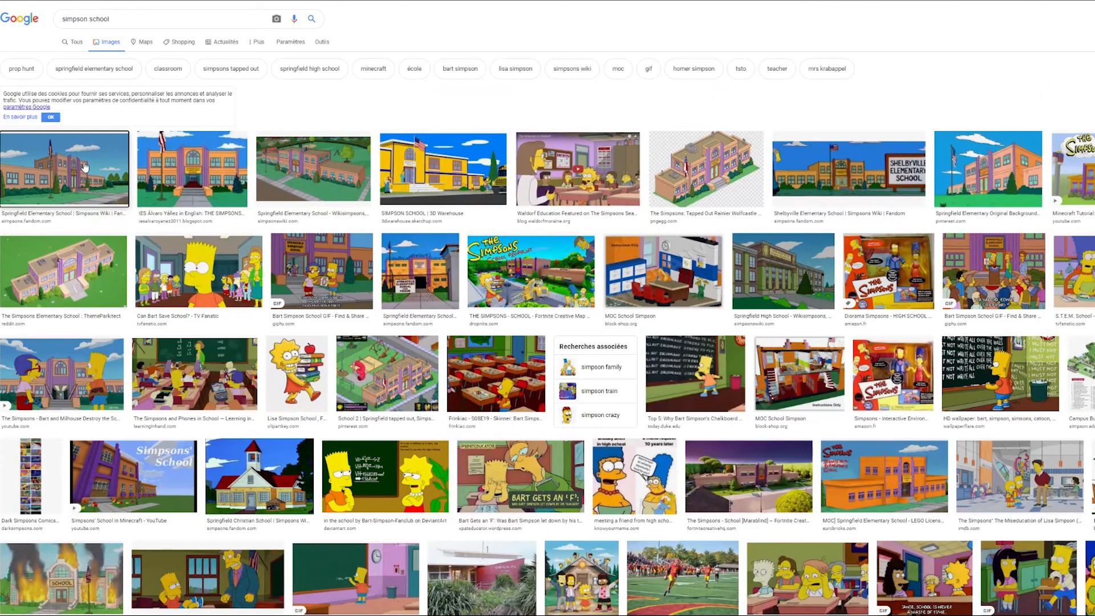
pyautogui.click(105, 170)
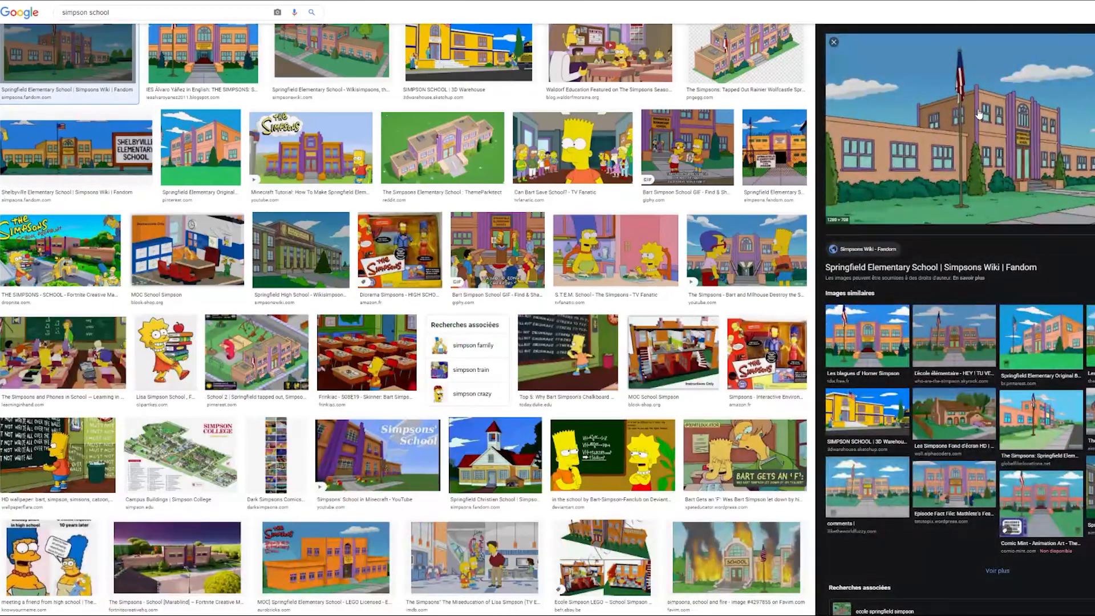
pyautogui.scroll(1, 978, 114)
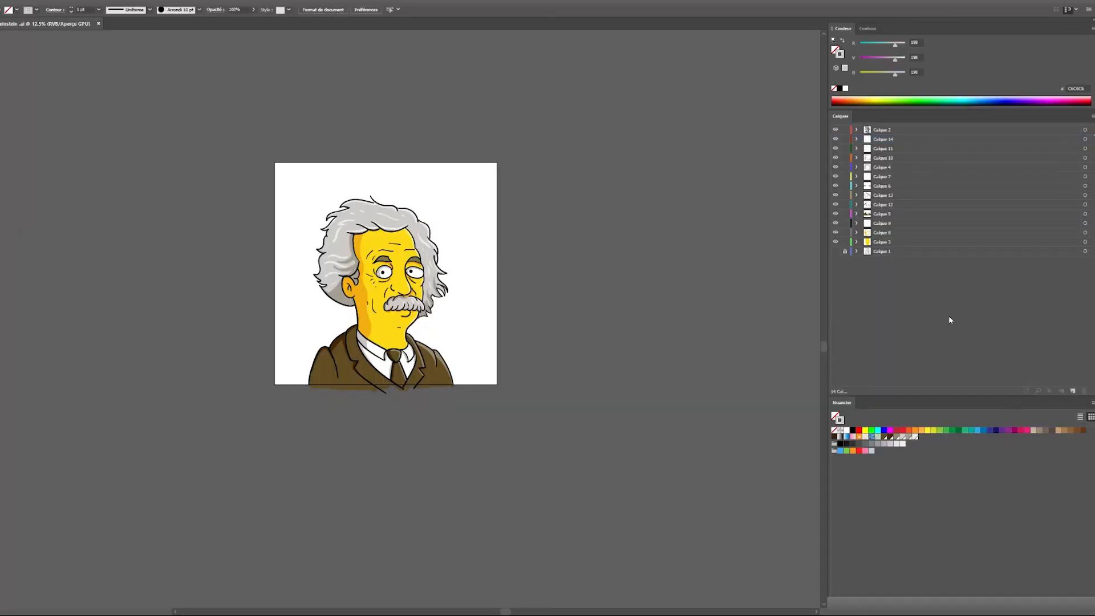
# - Add a new layer directly below Calque 3 and place the school picture on it, scaled to cover the artboard's height
pyautogui.click(1072, 392)
pyautogui.moveTo(902, 151); pyautogui.dragTo(900, 252)
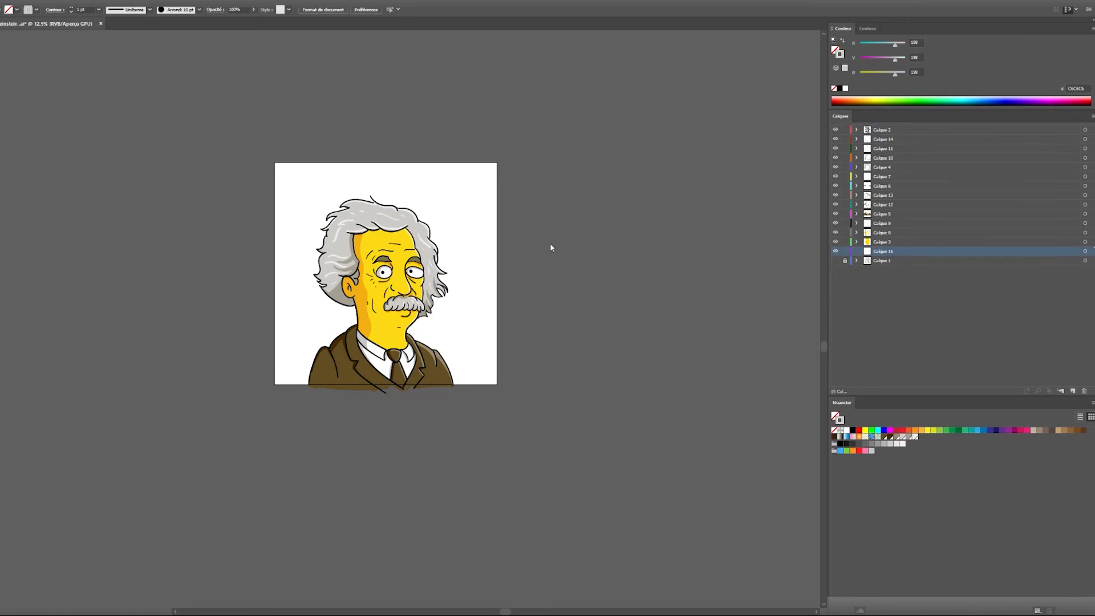
pyautogui.moveTo(448, 196); pyautogui.dragTo(192, 92)
pyautogui.moveTo(313, 205); pyautogui.dragTo(323, 274)
pyautogui.moveTo(506, 292); pyautogui.dragTo(679, 385)
pyautogui.click(713, 308)
pyautogui.moveTo(582, 313); pyautogui.dragTo(563, 296)
# - Select the artwork on every portrait layer and move the whole character to the artboard's left edge
pyautogui.click(1086, 243)
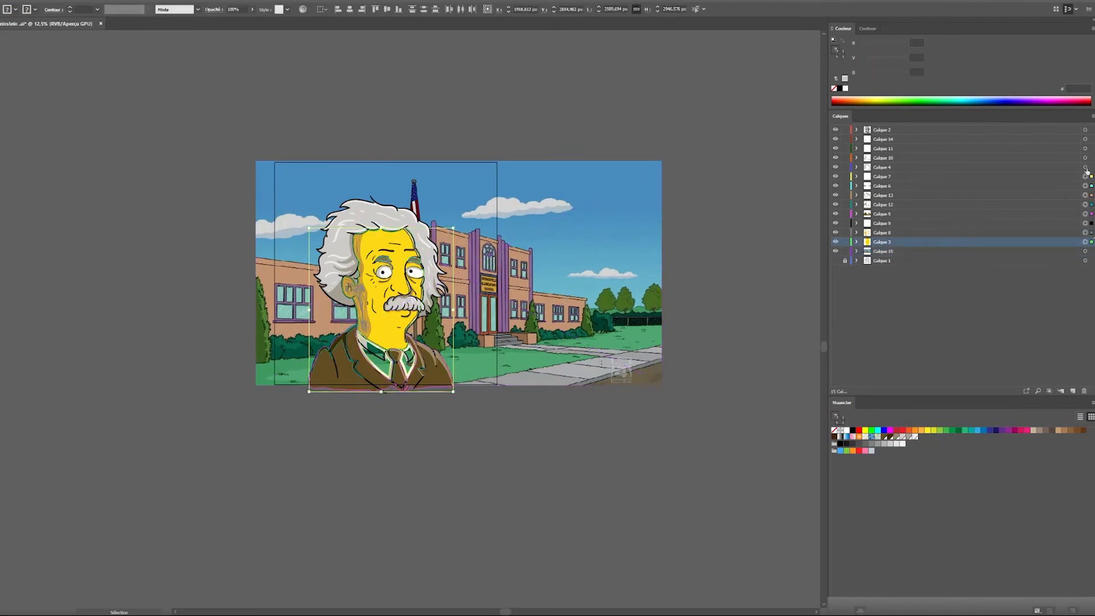
pyautogui.moveTo(415, 285); pyautogui.dragTo(382, 290)
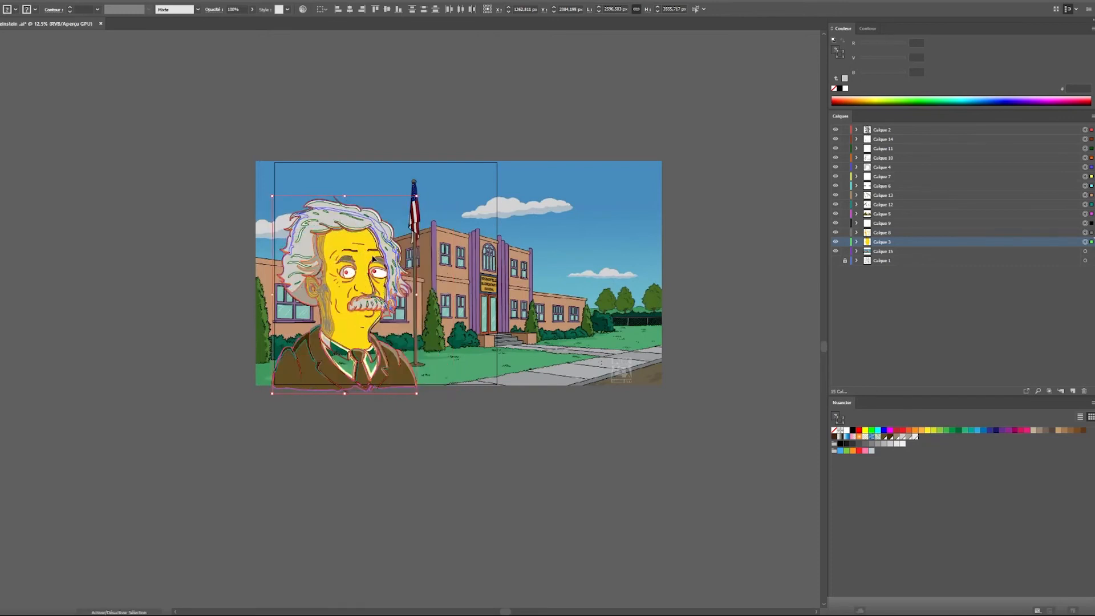
pyautogui.click(915, 313)
# - Select the shirt layer Calque 7 and paint its unfilled collar and shirt areas white with the Paintbrush
pyautogui.click(887, 206)
pyautogui.click(890, 177)
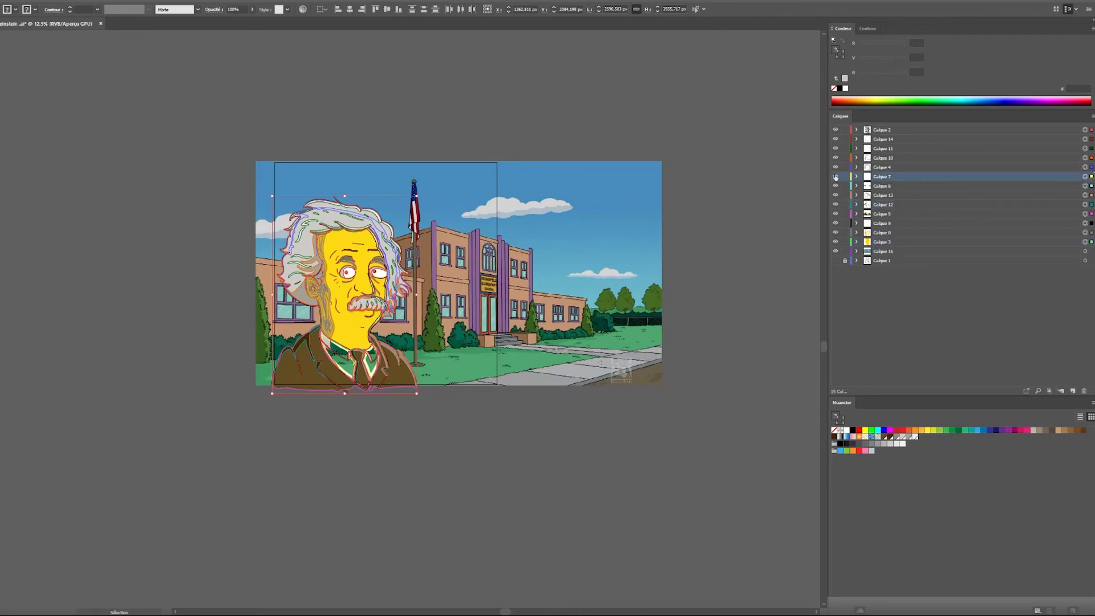
pyautogui.click(1084, 177)
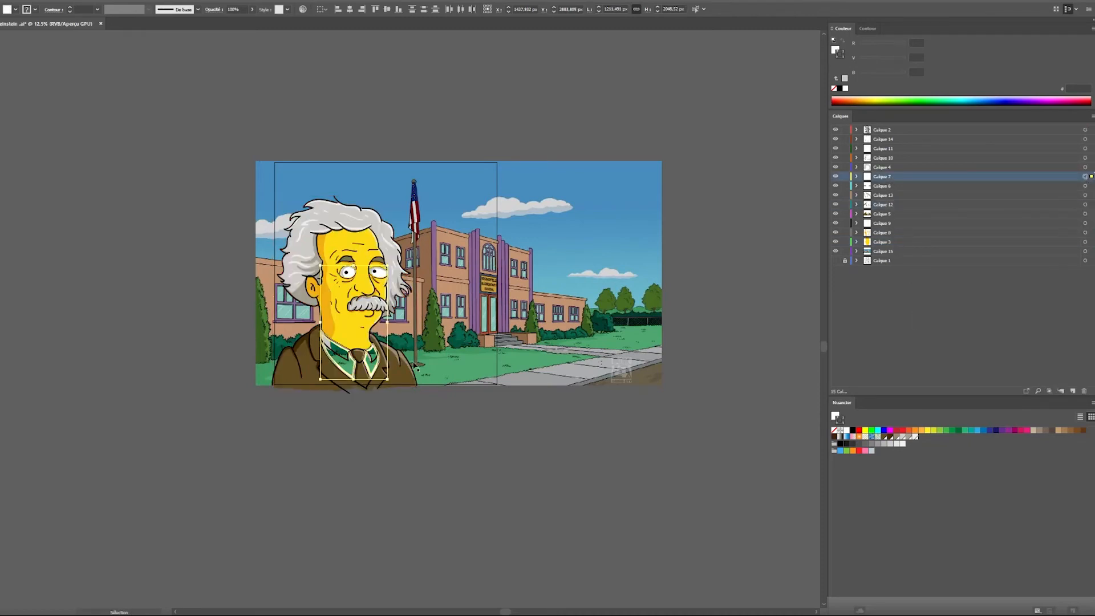
pyautogui.scroll(1, 333, 381)
pyautogui.scroll(3, 345, 379)
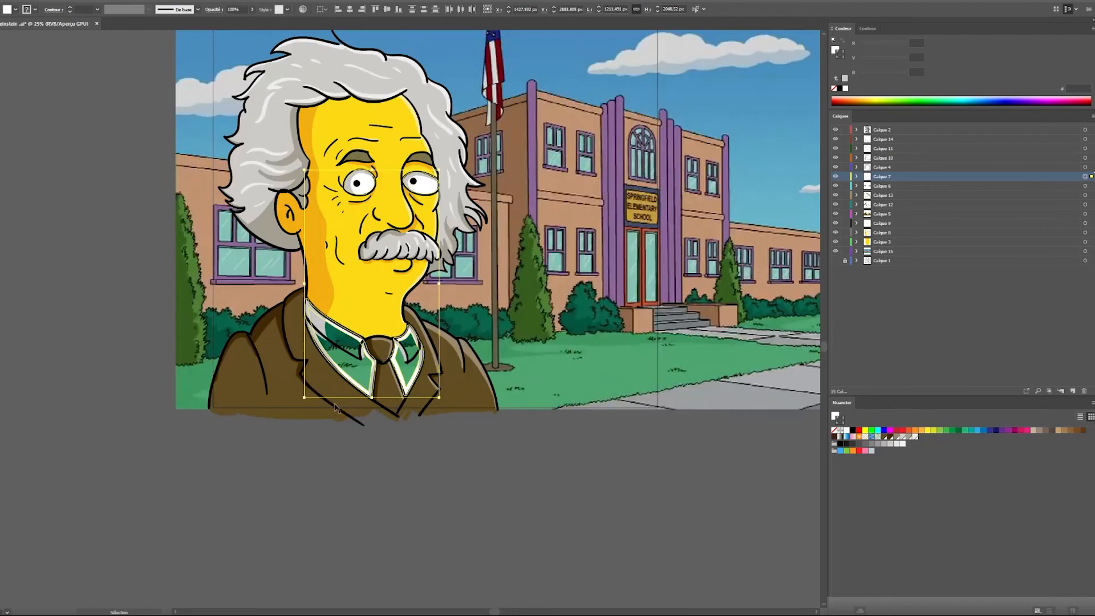
pyautogui.press('b')
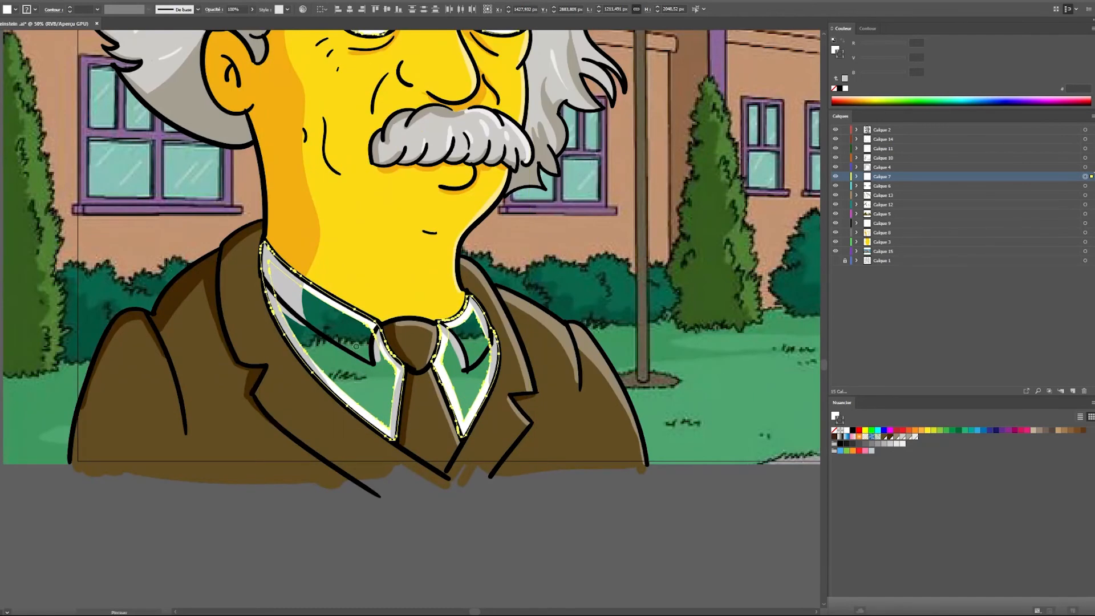
pyautogui.moveTo(315, 300)
pyautogui.mouseDown()
pyautogui.moveTo(305, 289)
pyautogui.moveTo(301, 316)
pyautogui.moveTo(287, 312)
pyautogui.moveTo(390, 421)
pyautogui.moveTo(388, 364)
pyautogui.moveTo(341, 314)
pyautogui.moveTo(371, 327)
pyautogui.moveTo(286, 308)
pyautogui.moveTo(338, 358)
pyautogui.moveTo(378, 364)
pyautogui.moveTo(355, 364)
pyautogui.moveTo(370, 389)
pyautogui.mouseUp()
pyautogui.click(364, 381)
pyautogui.moveTo(452, 336)
pyautogui.mouseDown()
pyautogui.moveTo(488, 361)
pyautogui.moveTo(460, 394)
pyautogui.moveTo(456, 342)
pyautogui.moveTo(473, 376)
pyautogui.moveTo(460, 364)
pyautogui.mouseUp()
pyautogui.scroll(-3, 434, 347)
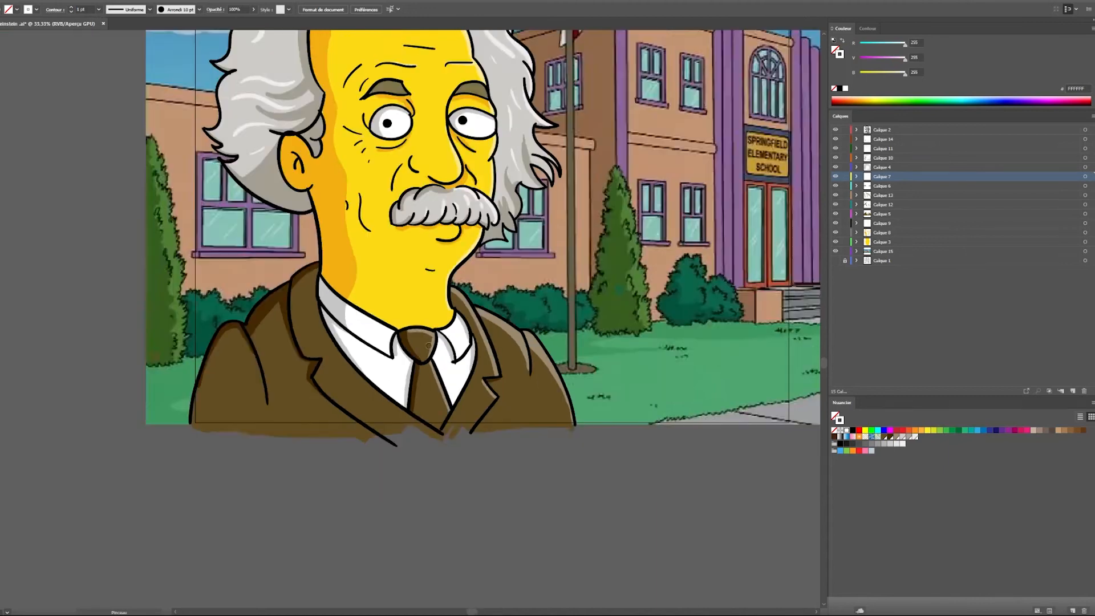
# - Shift the school background picture slightly left and export the artboard as an image
pyautogui.scroll(-1, 429, 292)
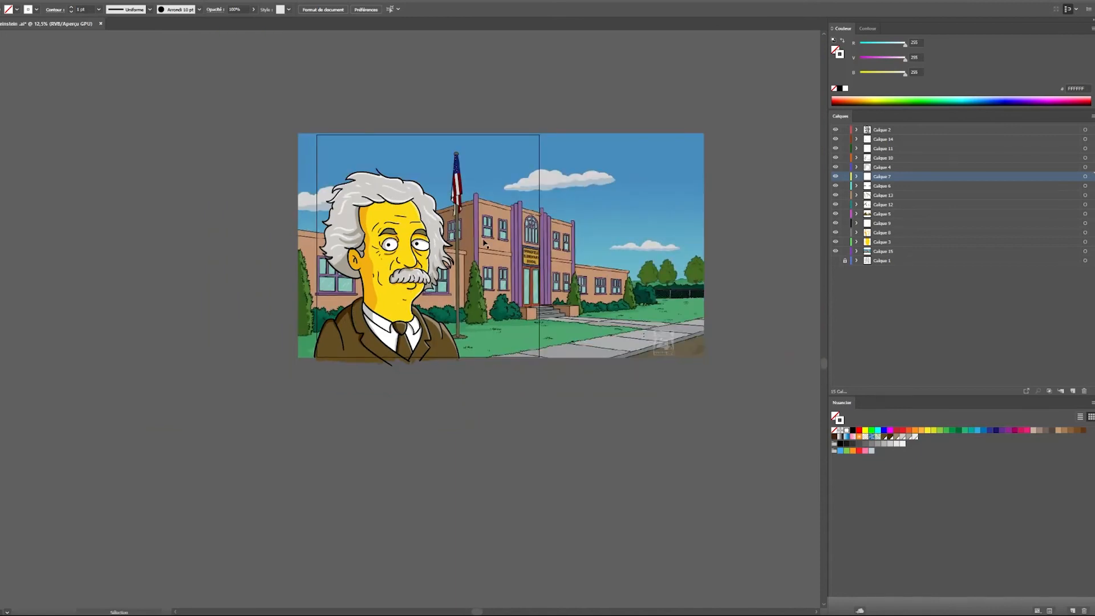
pyautogui.scroll(-1, 337, 262)
pyautogui.scroll(2, 434, 285)
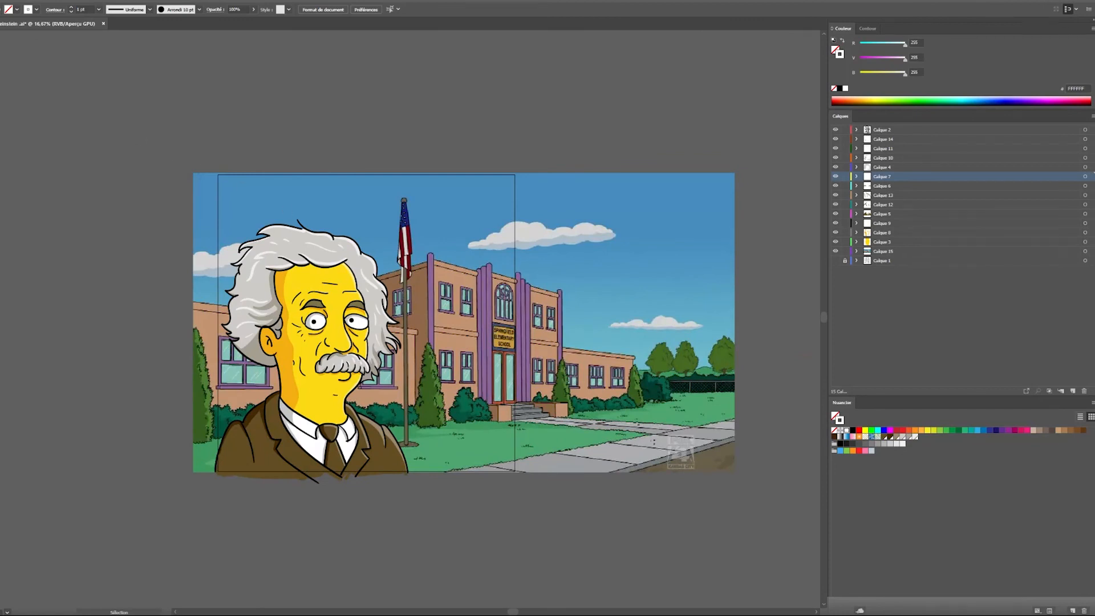
pyautogui.click(653, 223)
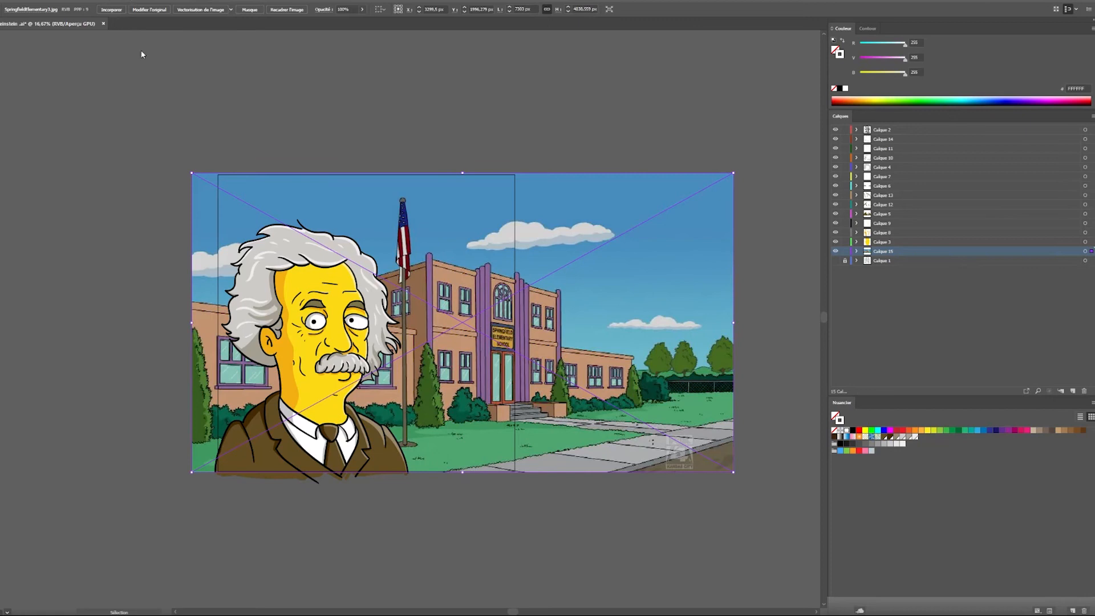
pyautogui.click(188, 141)
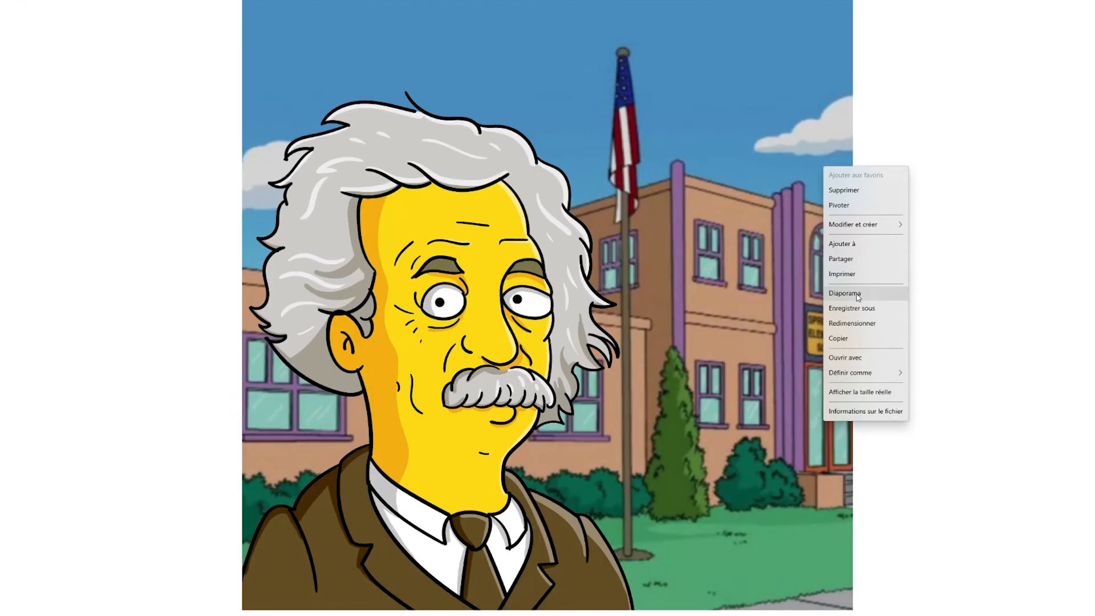
# - Show the exported illustration as a full-screen slideshow in the photo viewer
pyautogui.click(857, 294)
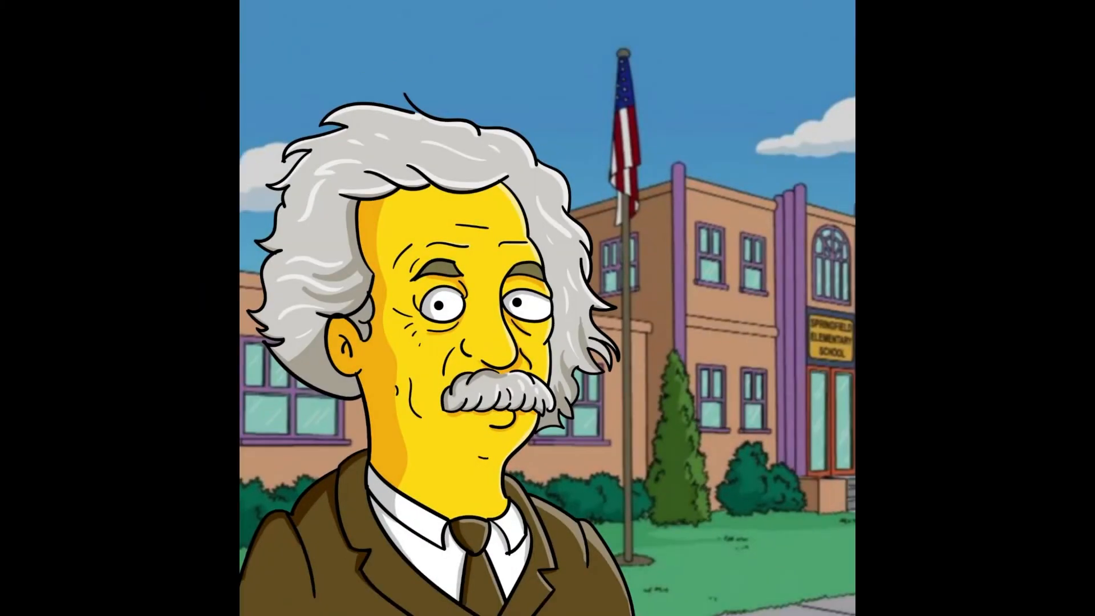